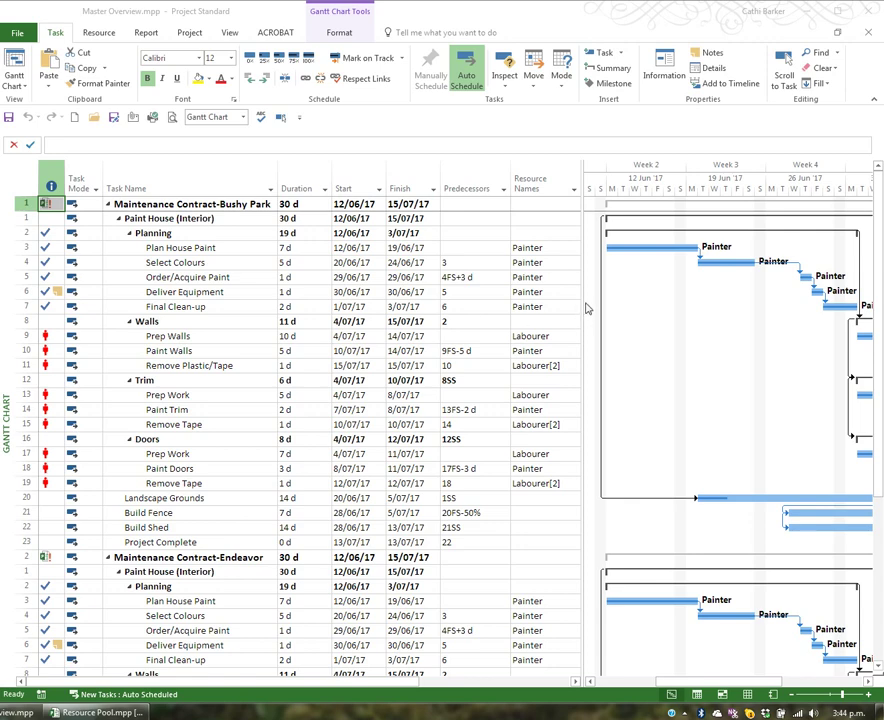
- Narrow the task table to hide the Resource Names and Predecessors columns
left_click(525, 321)
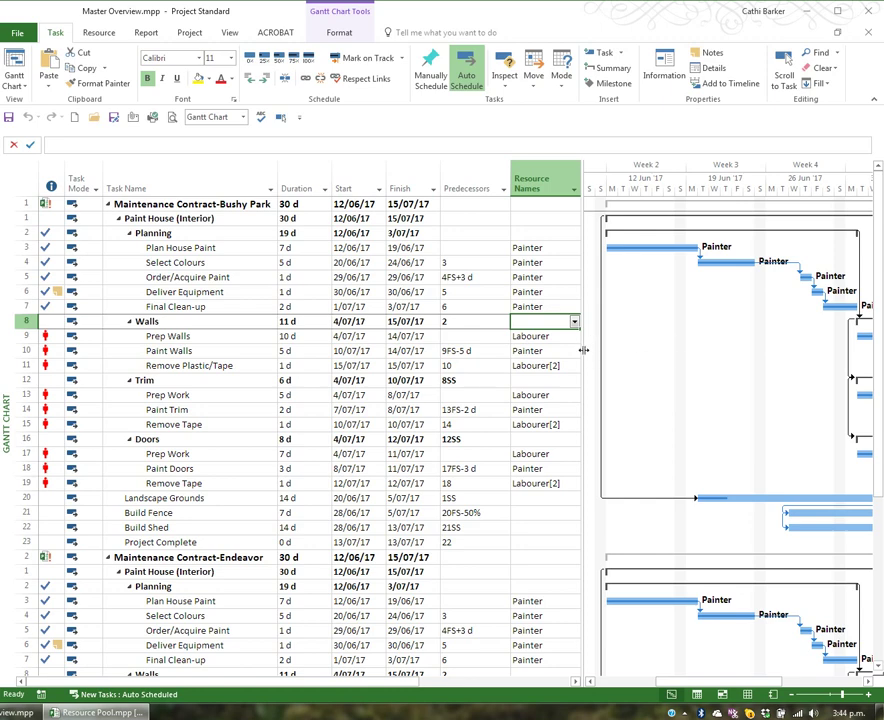
left_click_drag(583, 350, 497, 350)
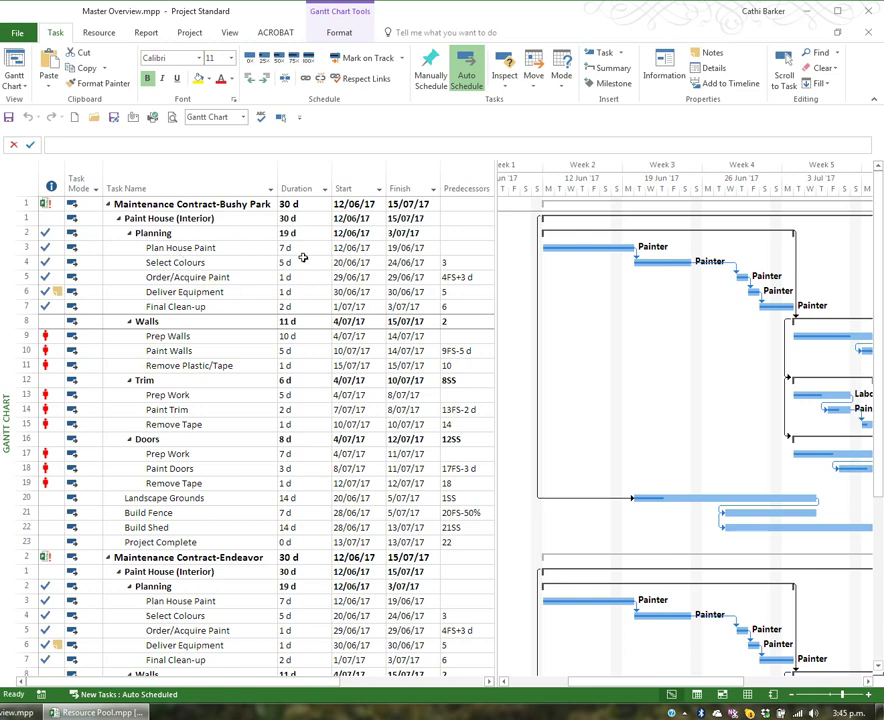
left_click_drag(493, 258, 443, 265)
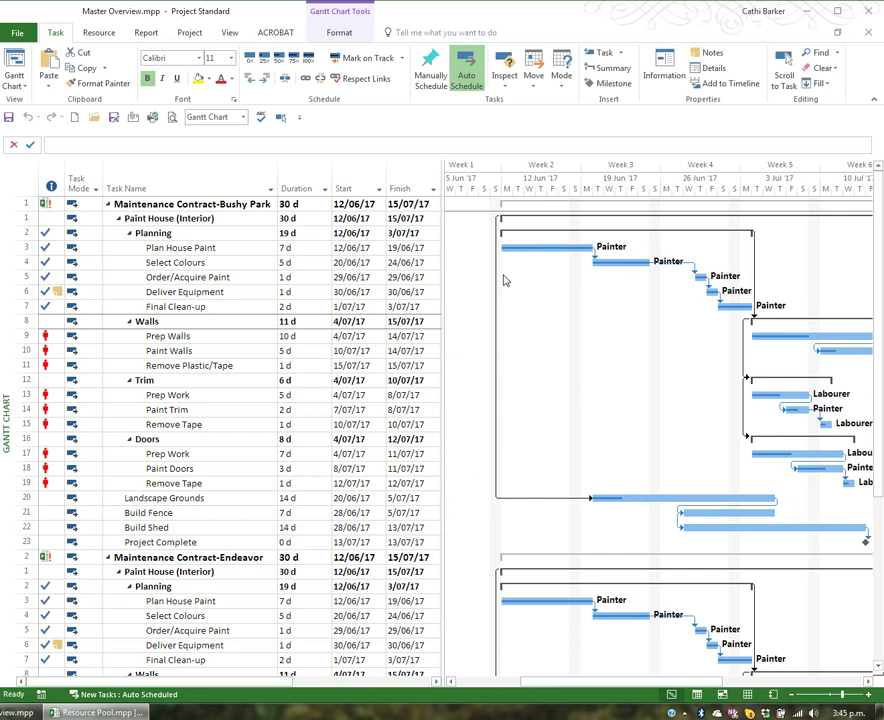
- Scroll the Gantt timeline right to show later weeks
left_click(870, 683)
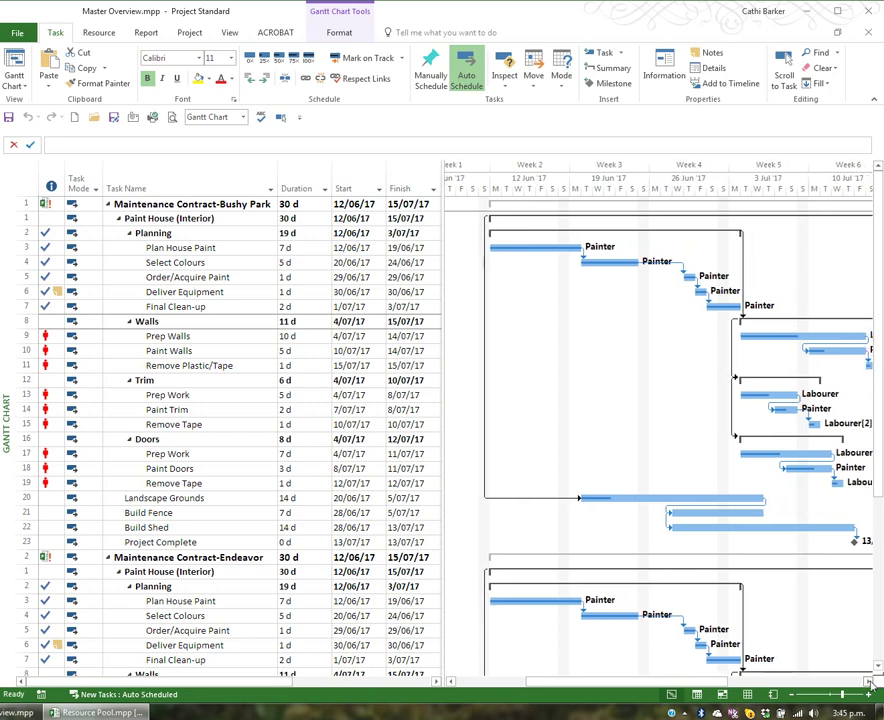
left_click(870, 683)
left_click(870, 683)
left_click(870, 683)
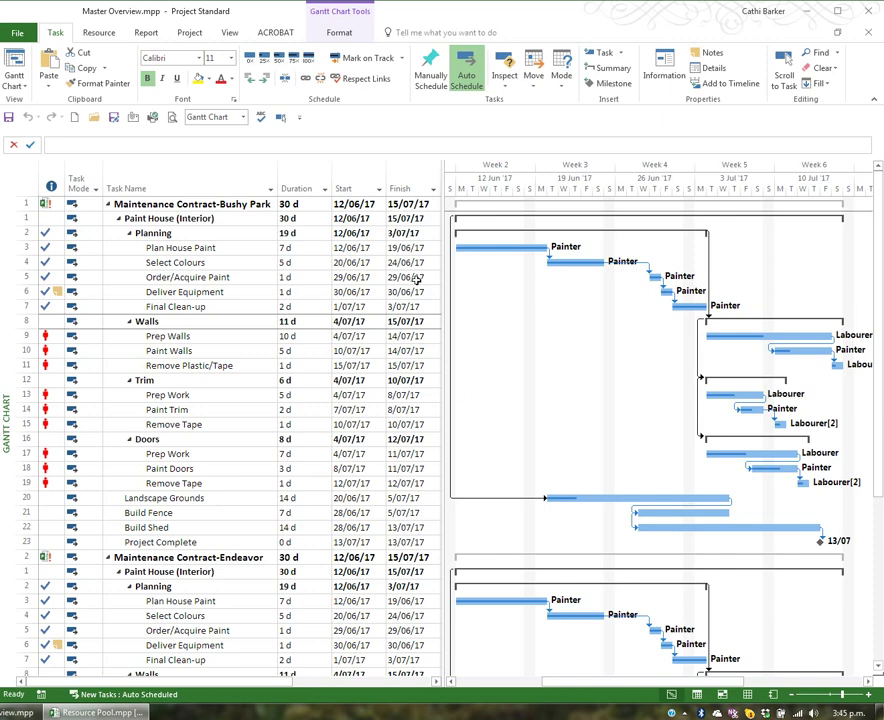
- Preview the Gantt chart printout, trying One Page and Actual Size before returning to all six pages
left_click(173, 118)
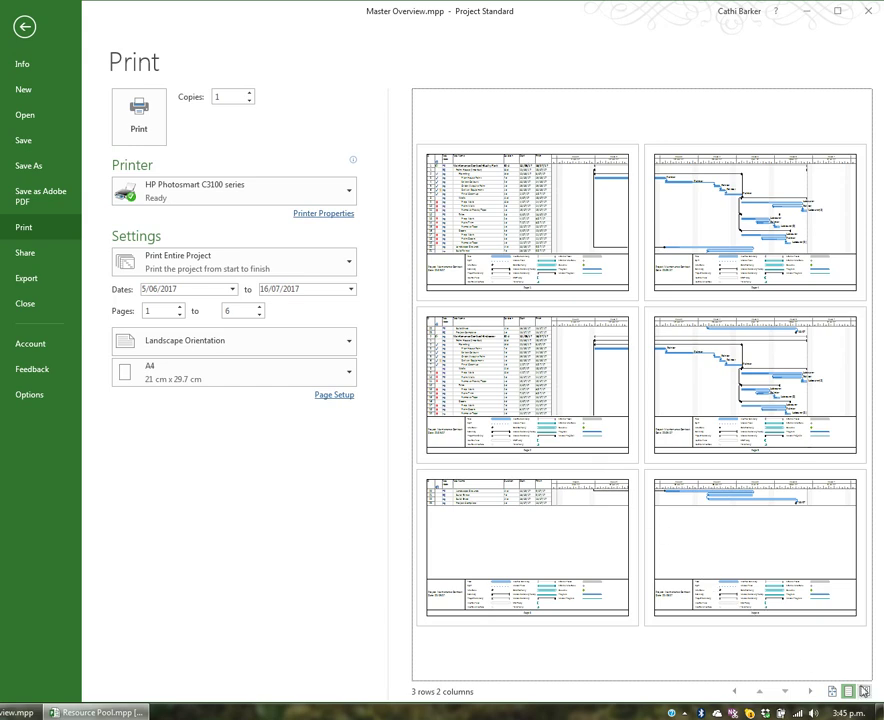
left_click(864, 692)
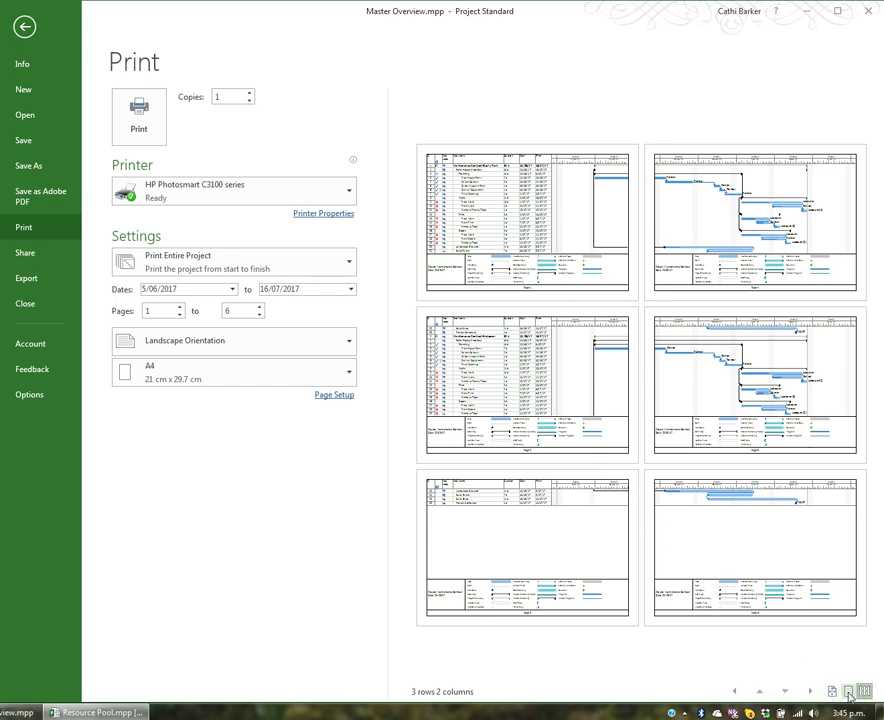
left_click(849, 692)
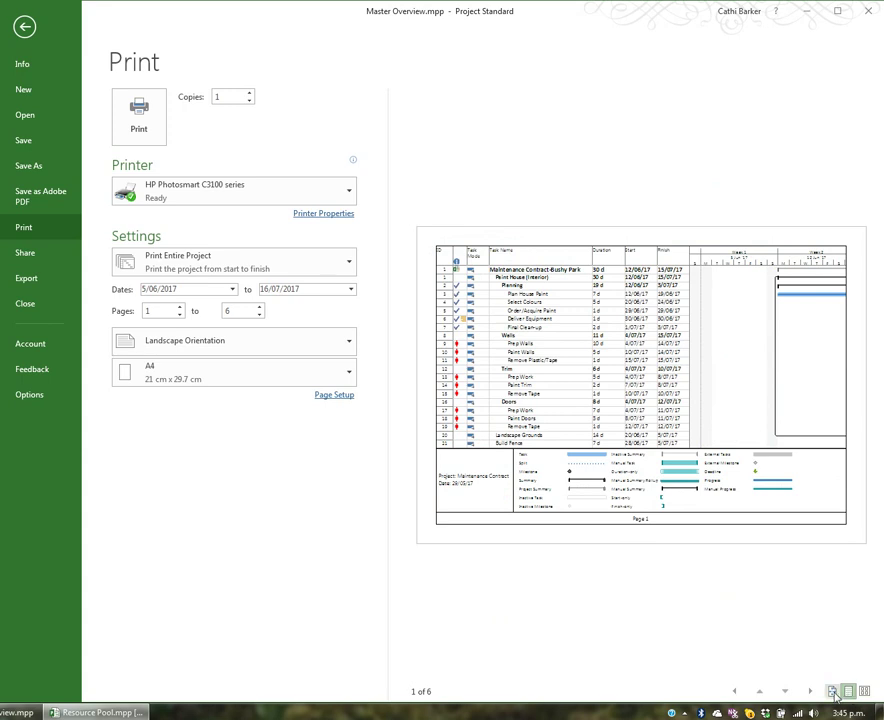
left_click(833, 692)
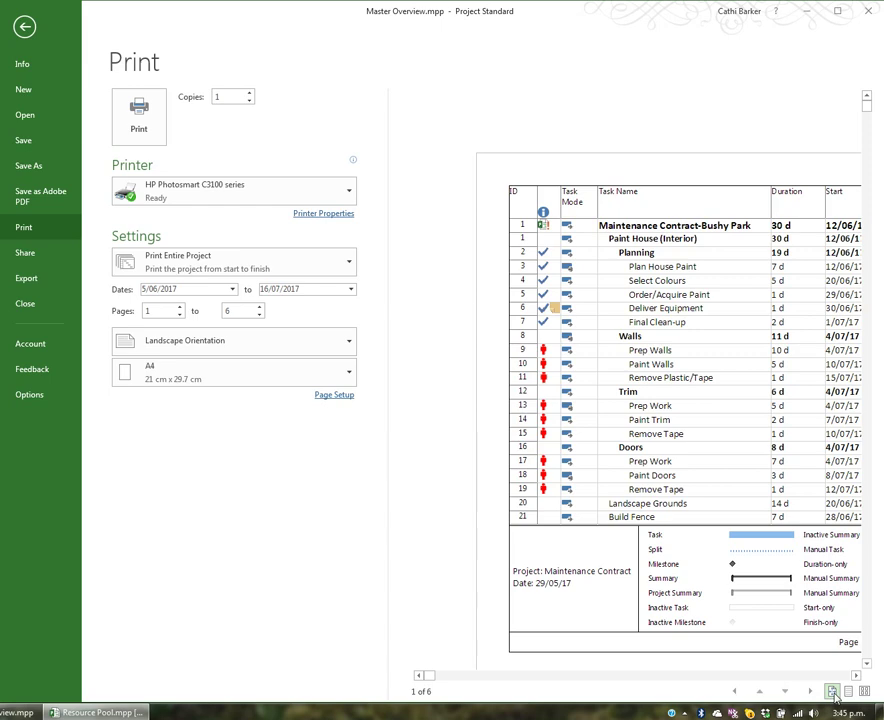
left_click(849, 692)
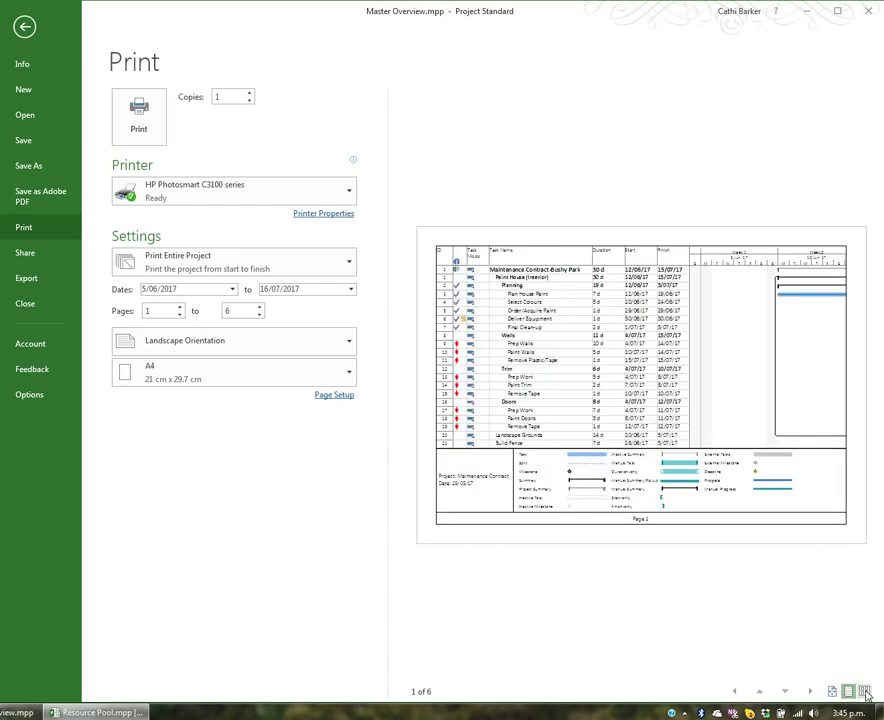
left_click(865, 692)
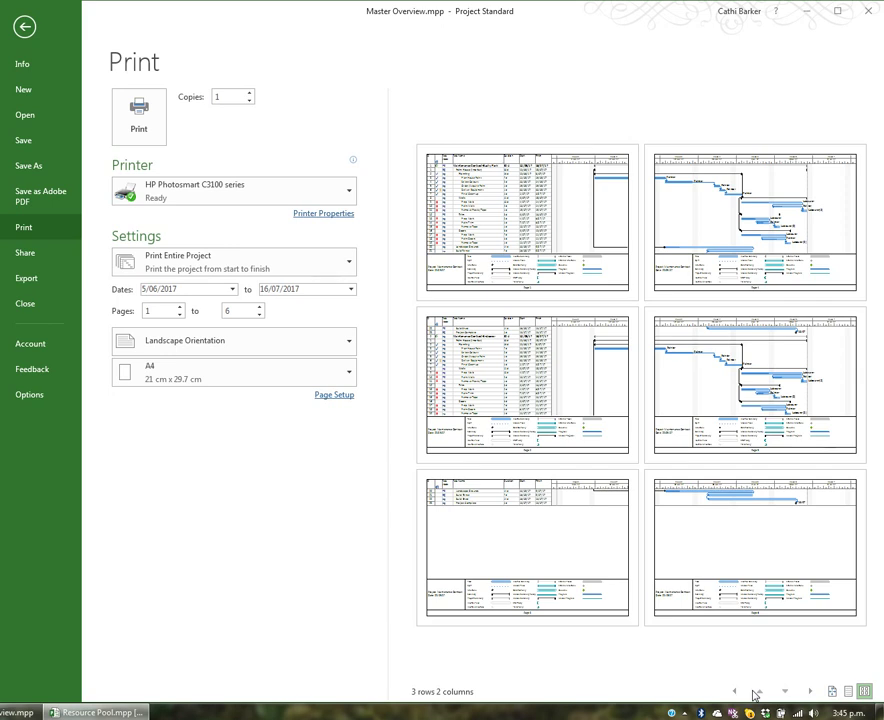
left_click(338, 397)
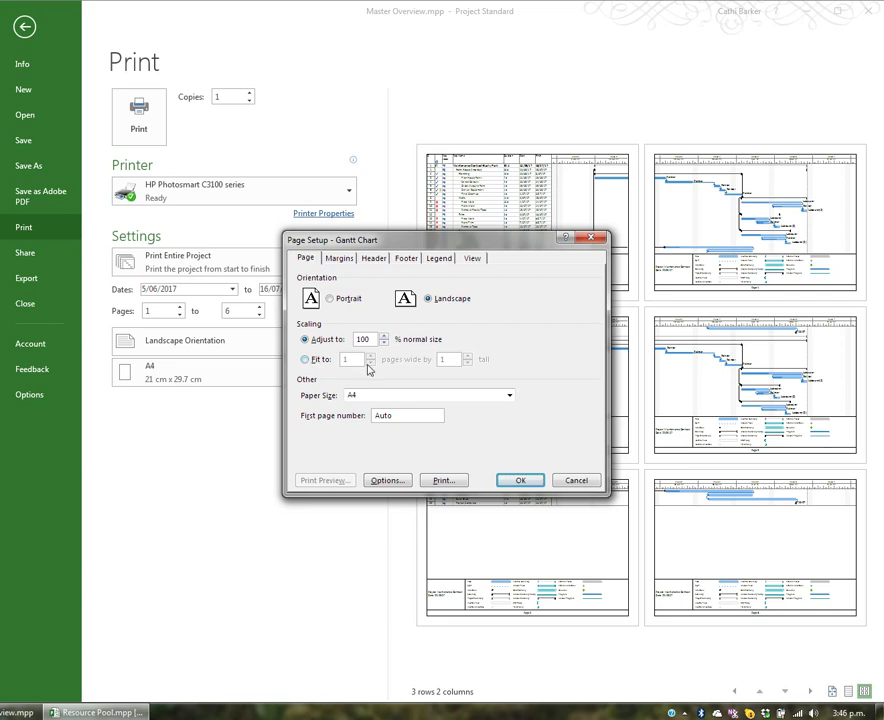
- Set the Page Setup legend to None so the printout shrinks to four pages
left_click_drag(479, 241, 301, 263)
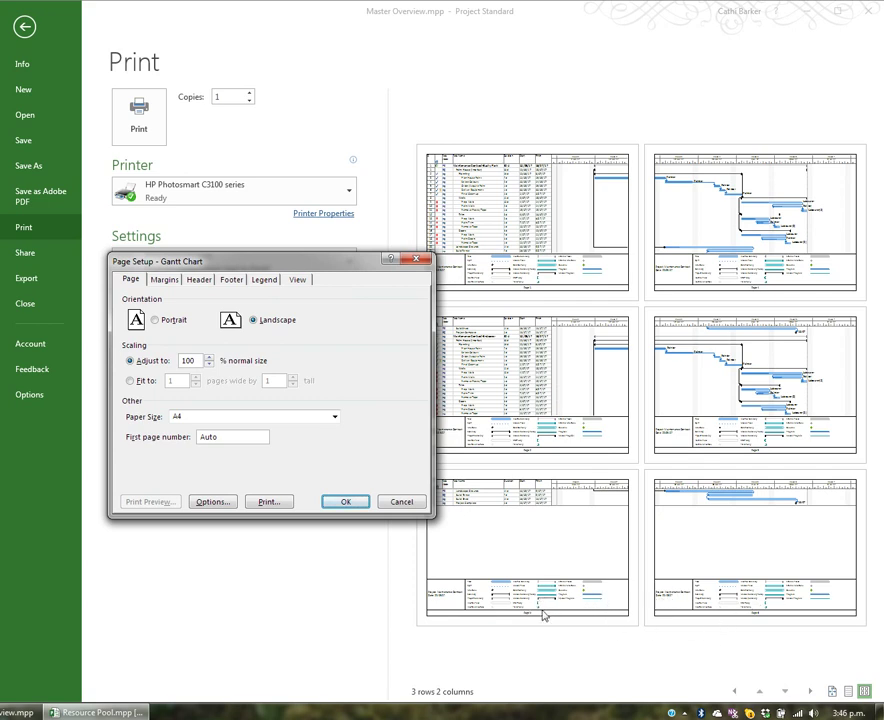
left_click(265, 281)
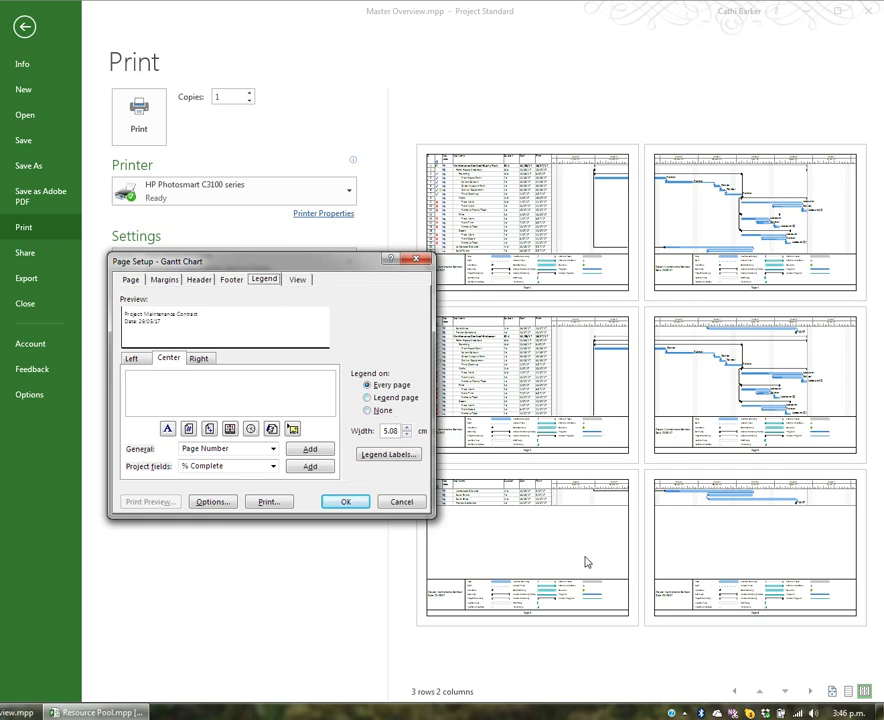
left_click(381, 410)
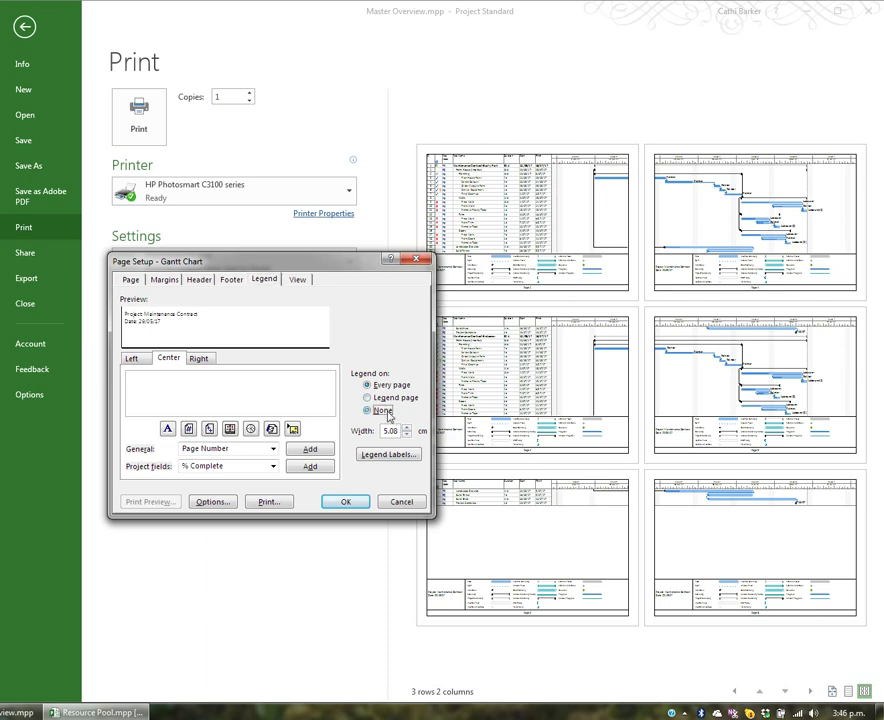
left_click(345, 502)
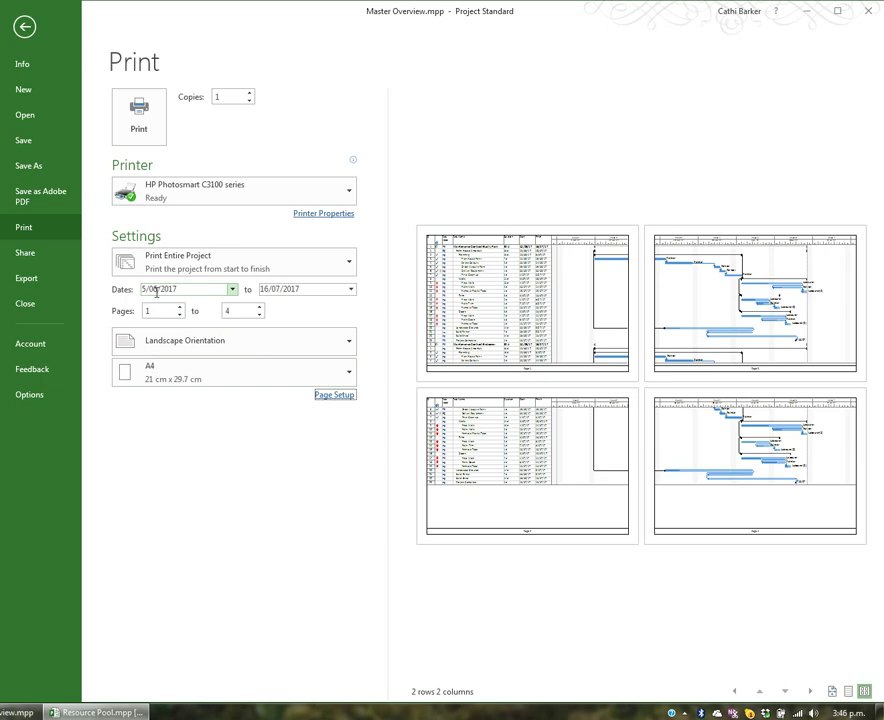
- Set the print start date to 12 June 2017 and preview the resulting two pages
left_click(25, 26)
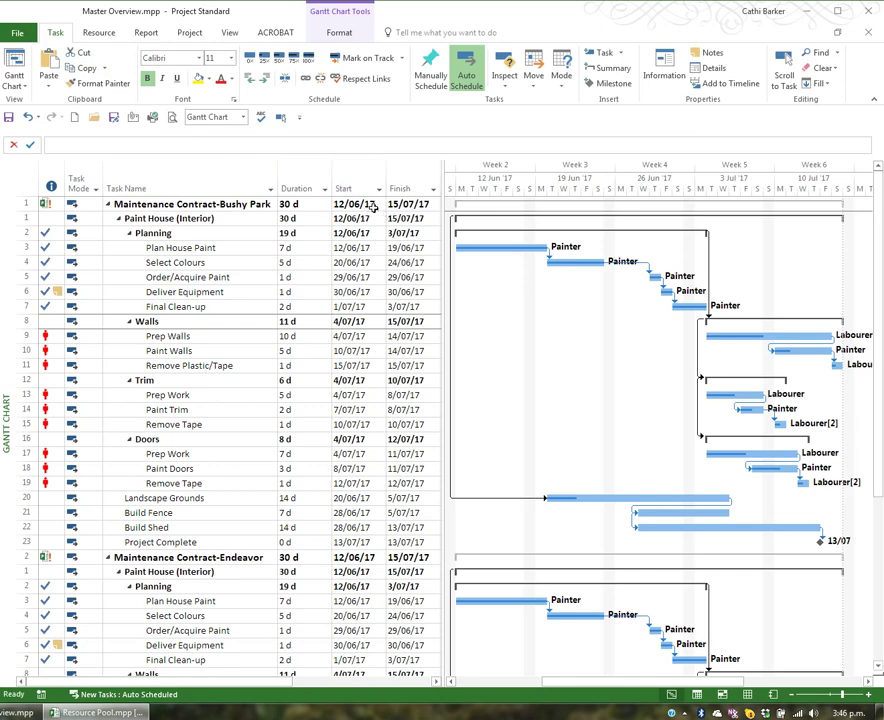
left_click(17, 33)
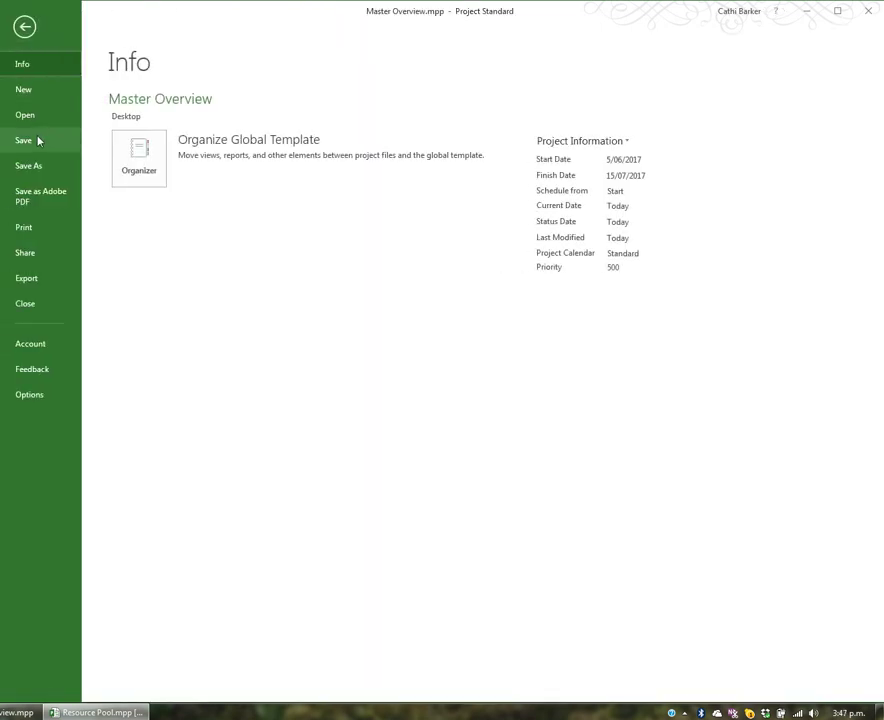
left_click(36, 230)
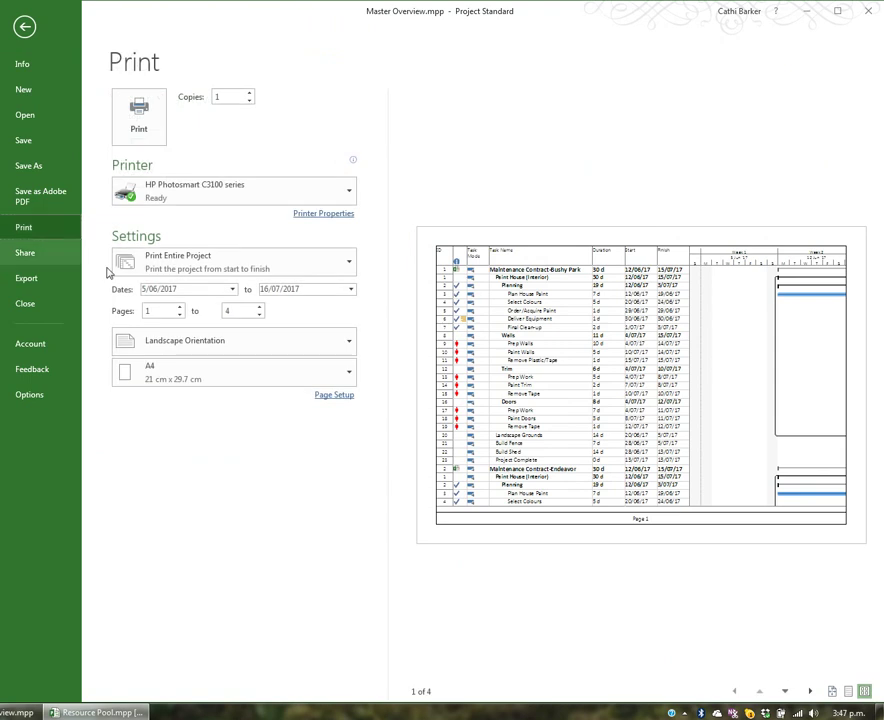
left_click(143, 289)
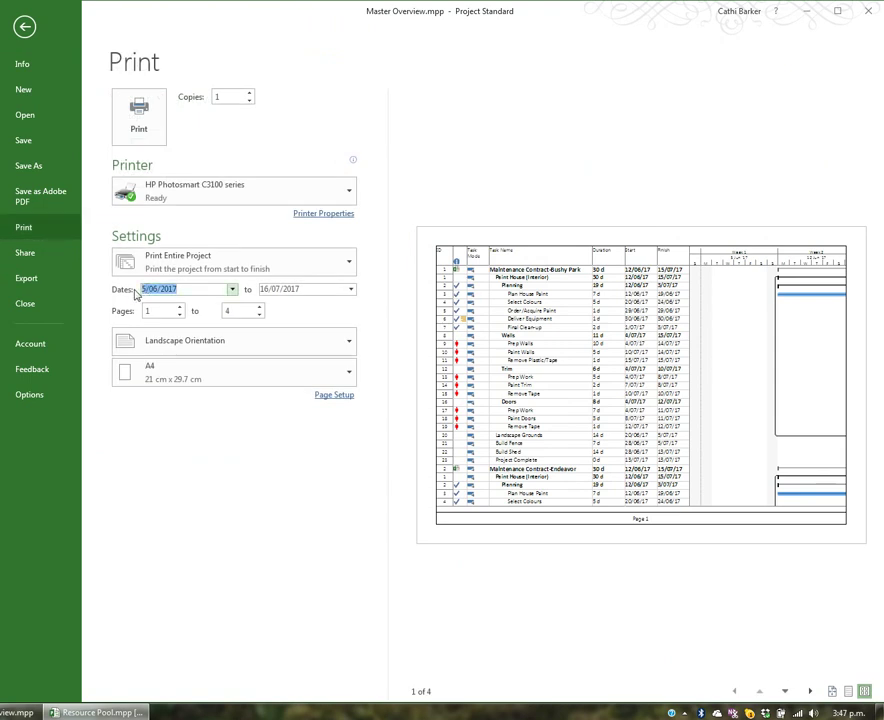
left_click(232, 289)
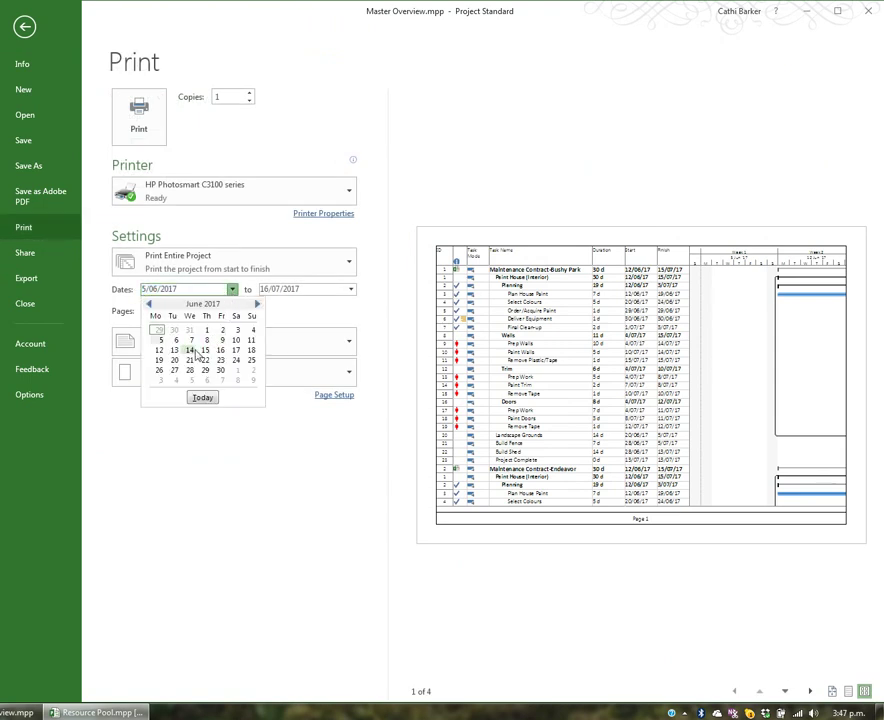
left_click(158, 350)
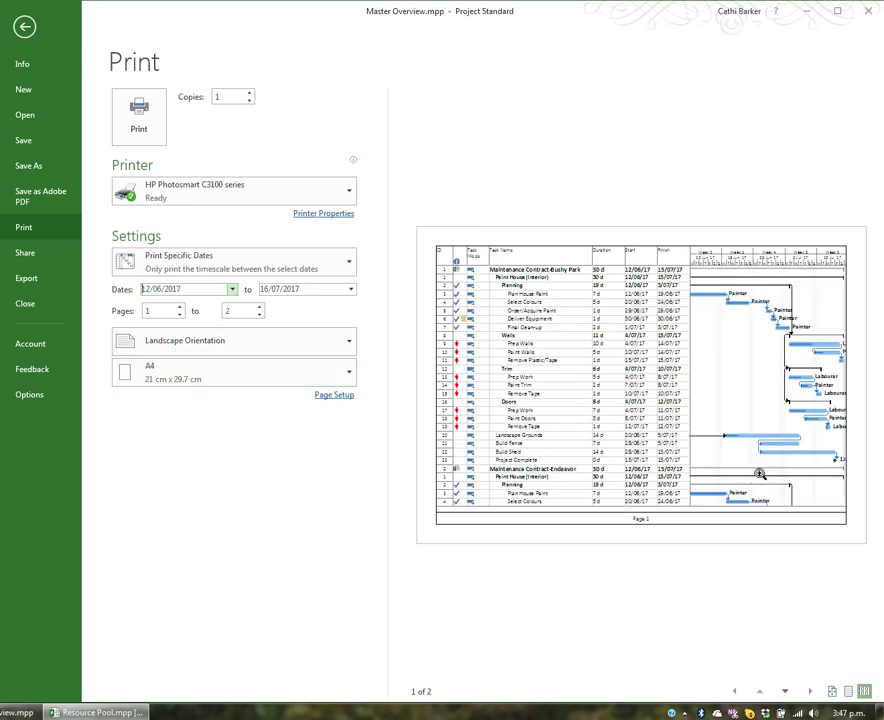
left_click(865, 691)
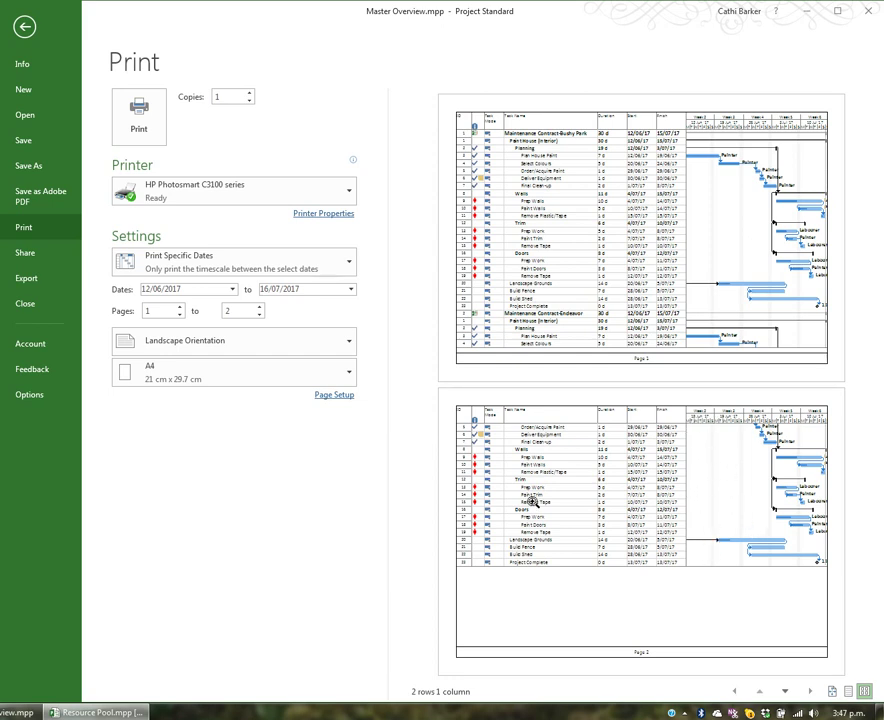
- Change the print start date to 9 June 2017
left_click(232, 289)
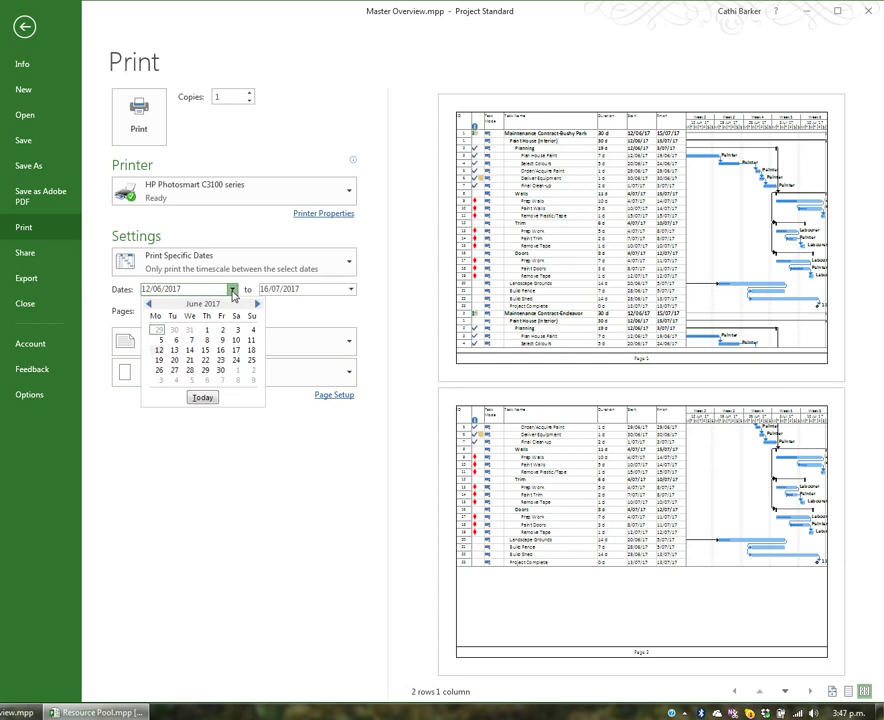
left_click(222, 340)
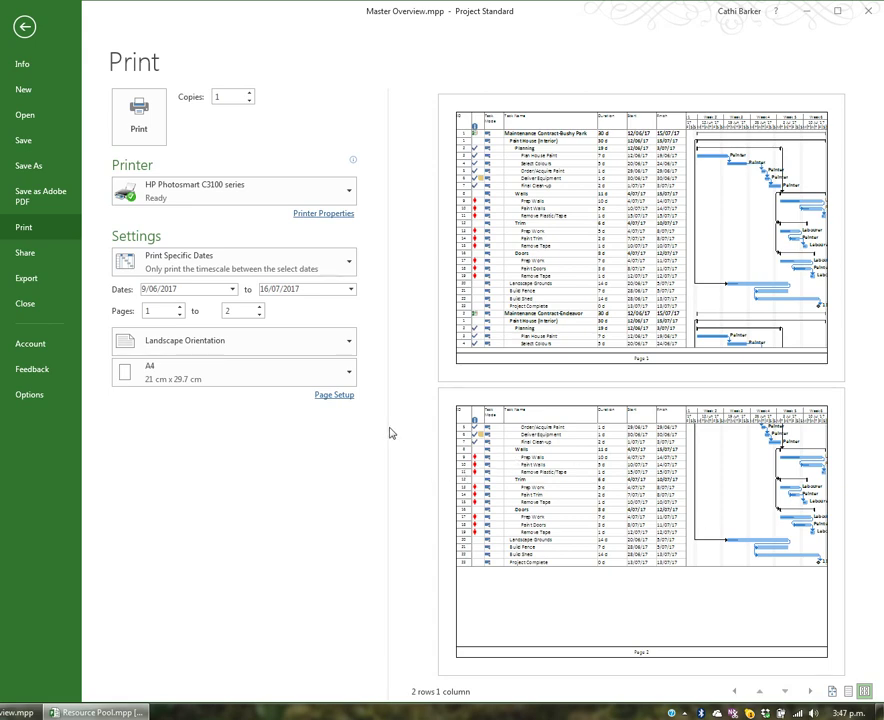
- Scale the printout to fit 1 page wide by 1 tall, then zoom the preview in and out
left_click(340, 396)
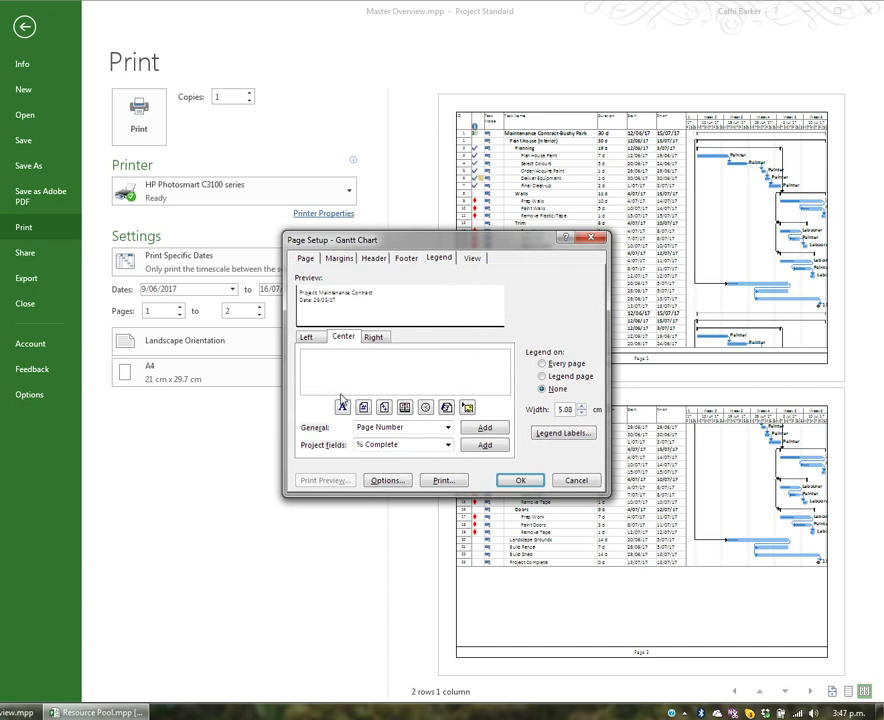
left_click(304, 262)
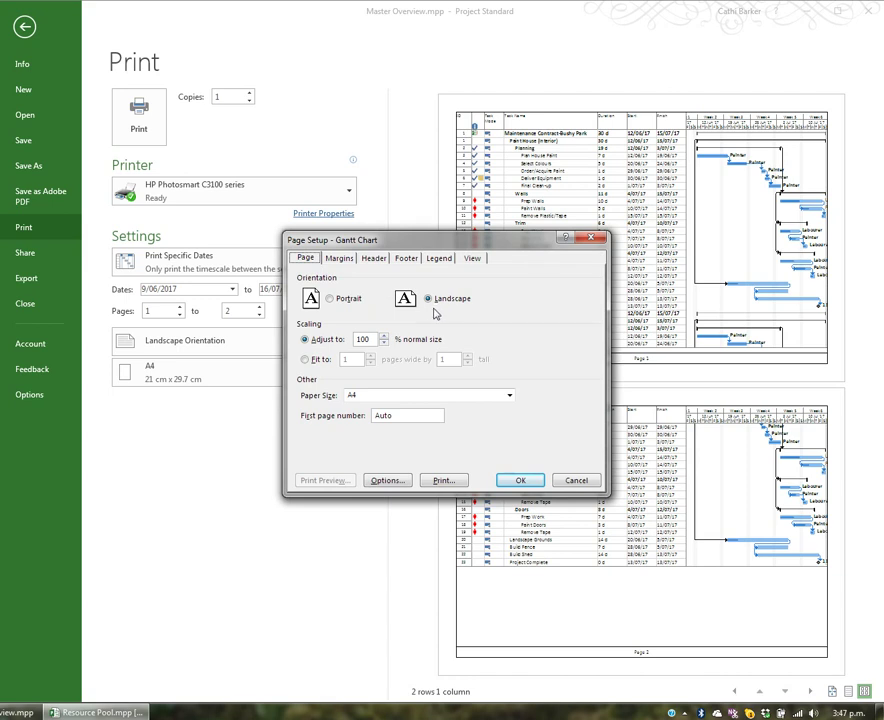
left_click(305, 361)
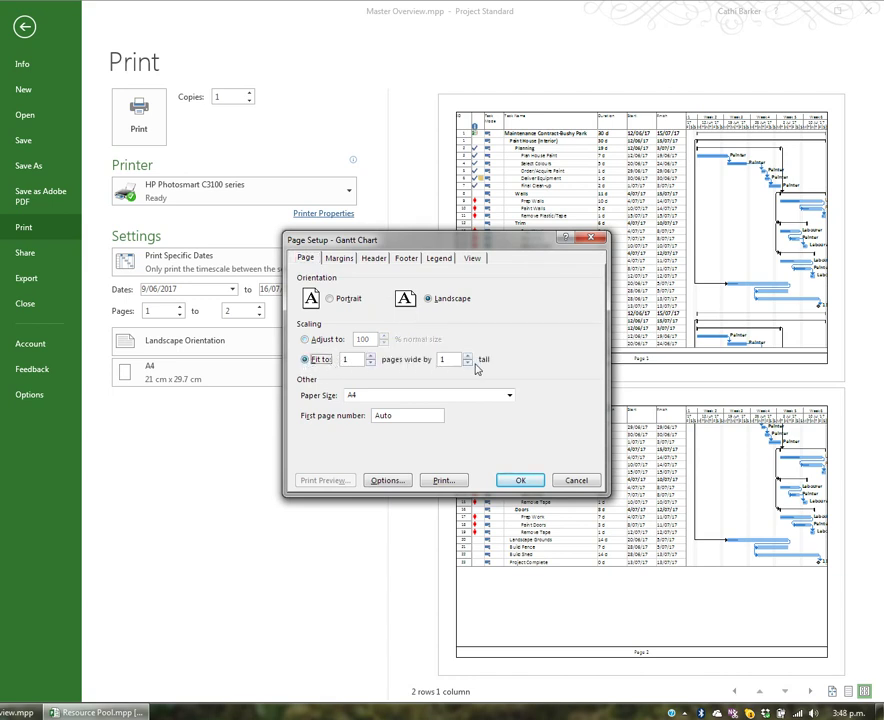
left_click(518, 479)
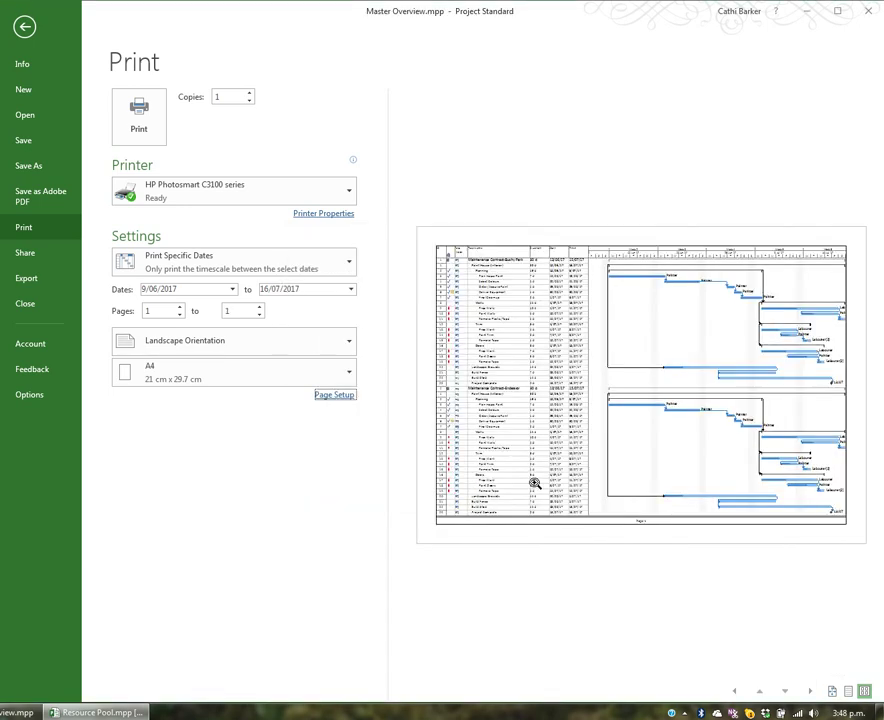
left_click(557, 425)
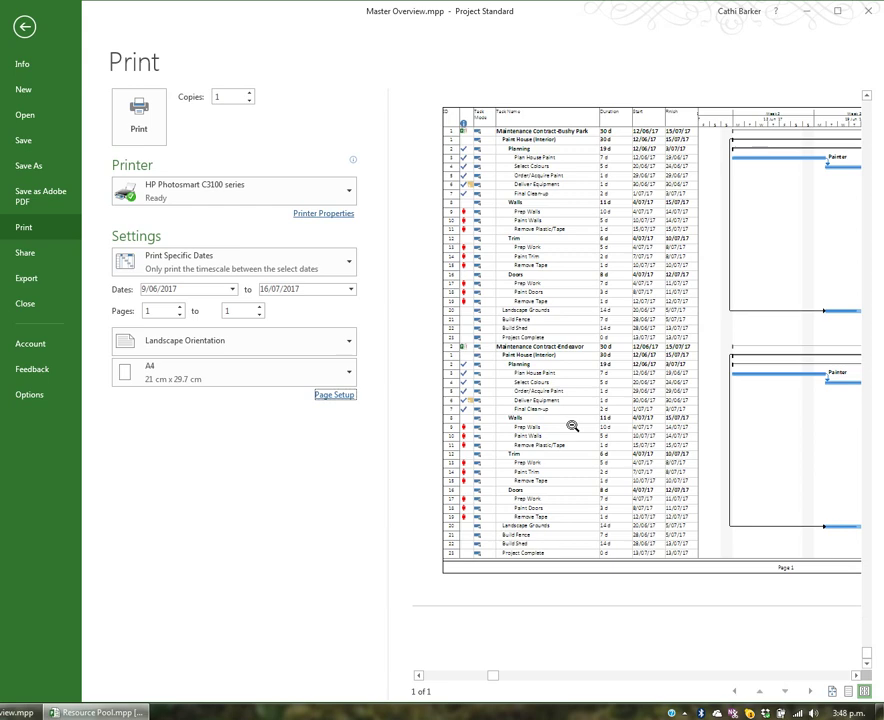
left_click(572, 426)
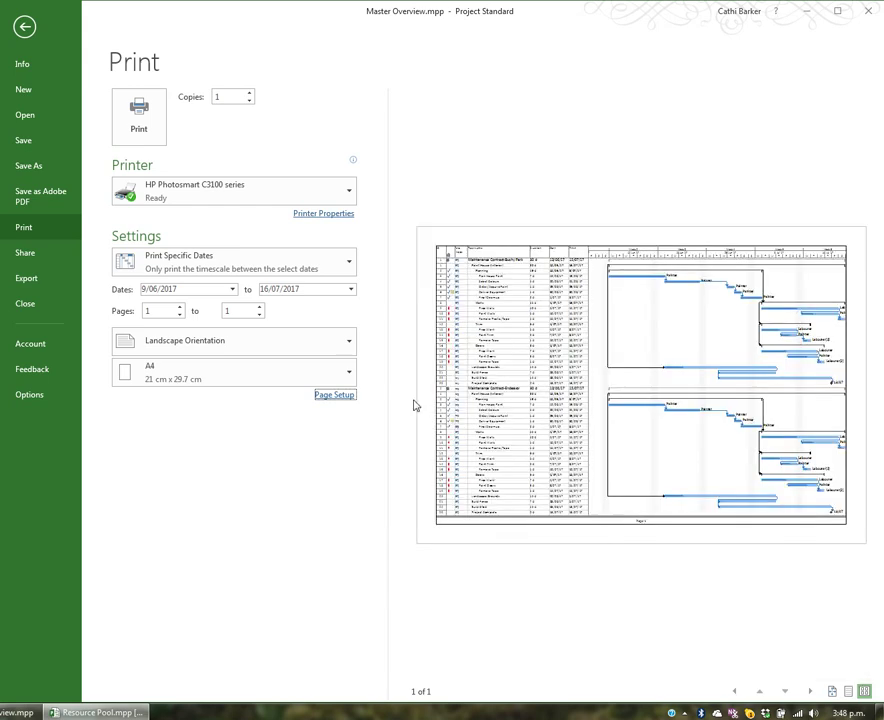
left_click(343, 397)
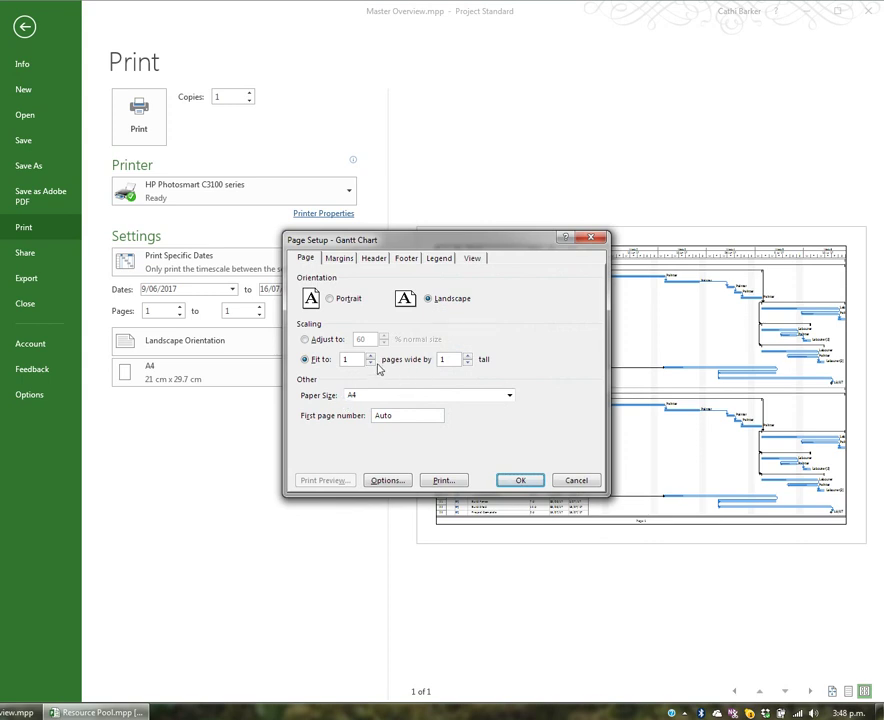
left_click(509, 396)
scroll(511, 420, "up", 1)
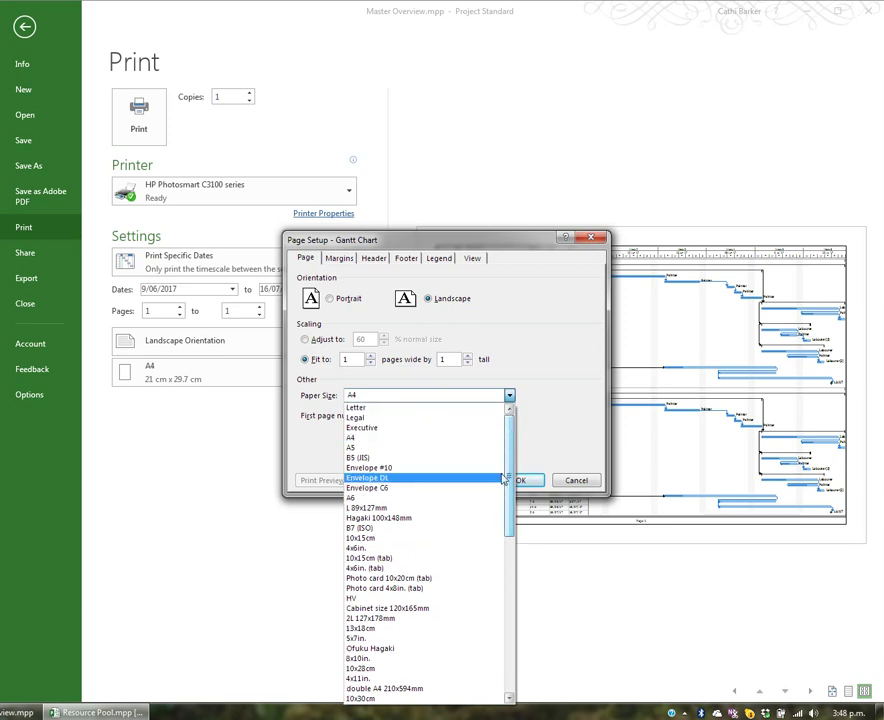
mouse_move(513, 462)
left_mouse_down()
mouse_move(517, 538)
mouse_move(513, 462)
left_mouse_up()
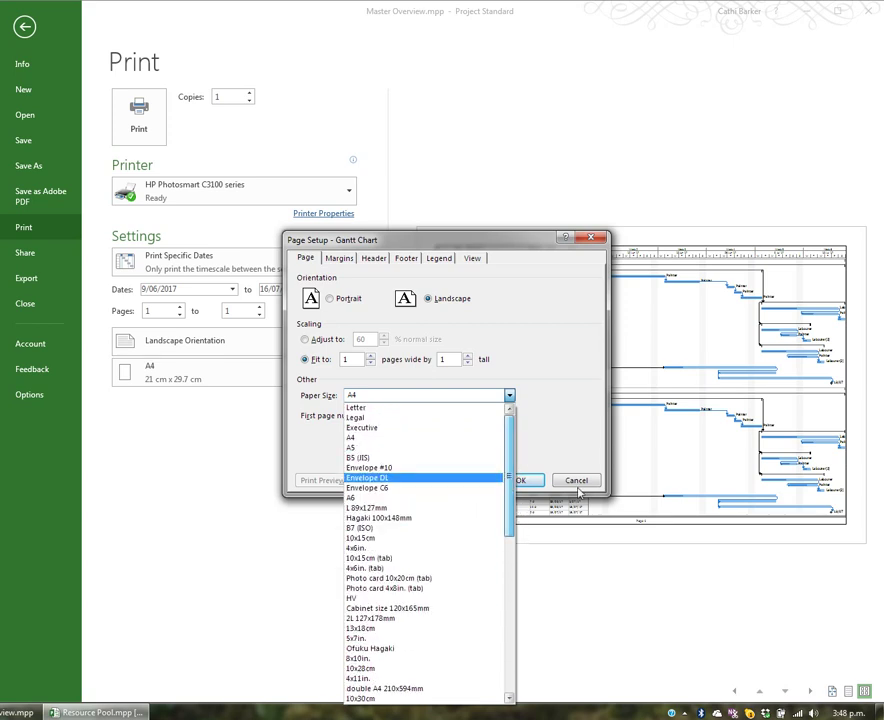
left_click(585, 486)
left_click(578, 481)
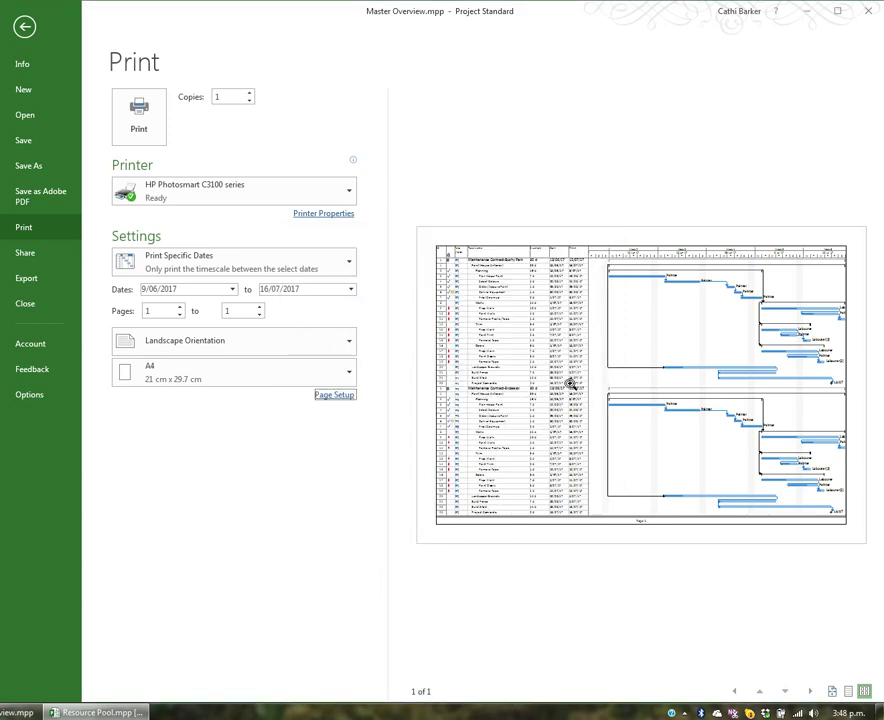
- Print to the Brother MFC-J6910DW printer on A3 (297 x 420 mm) paper
left_click(348, 195)
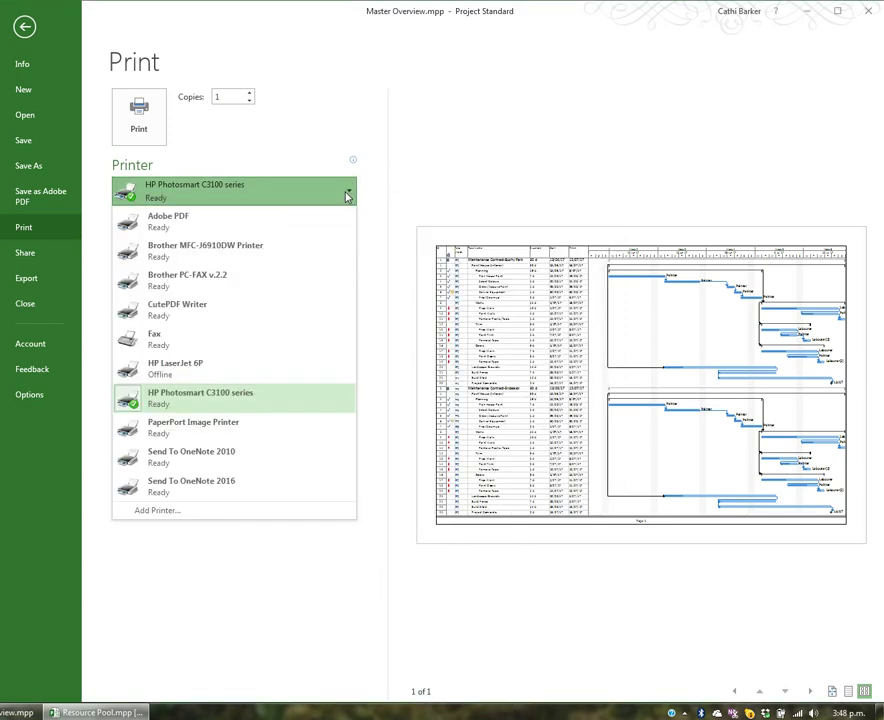
left_click(286, 249)
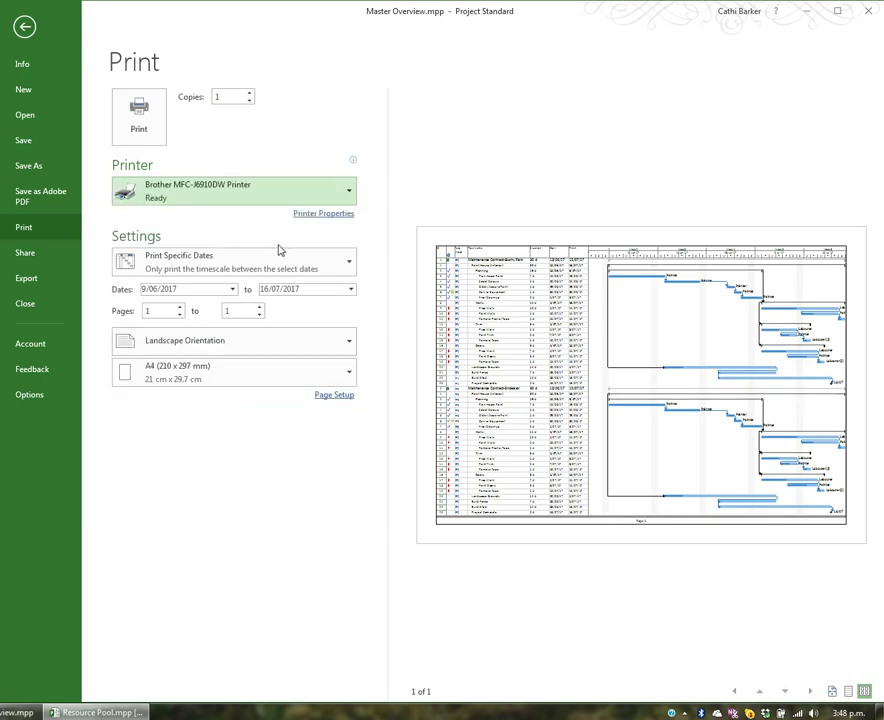
left_click(344, 397)
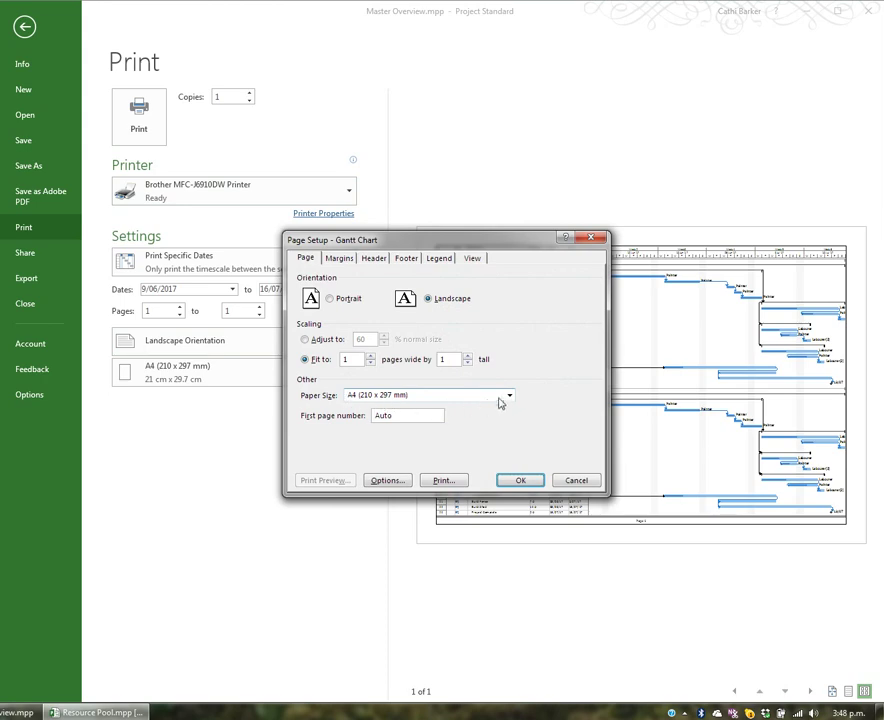
left_click(509, 396)
left_click(497, 418)
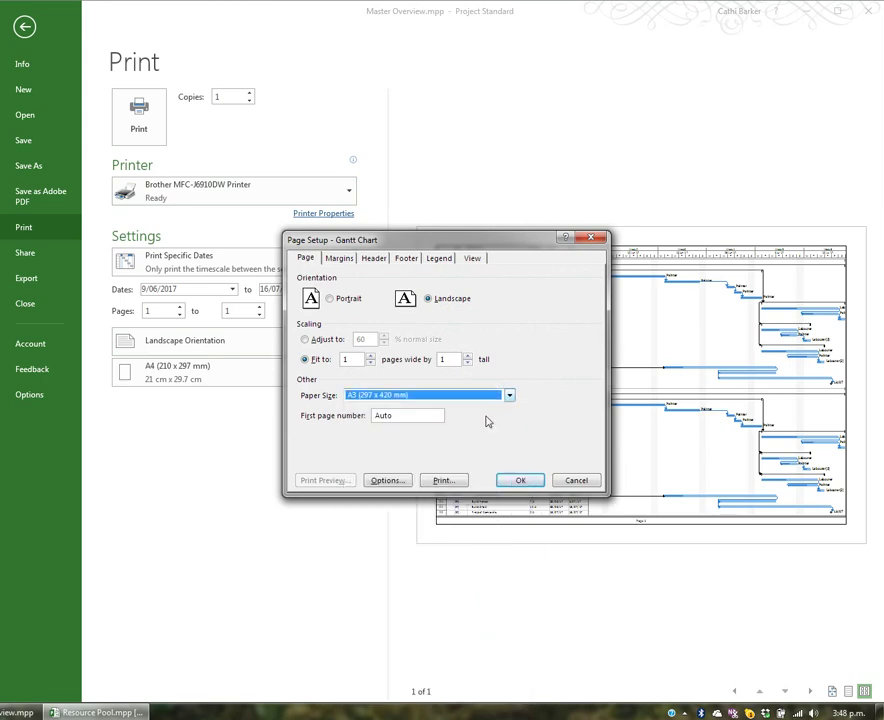
left_click(515, 479)
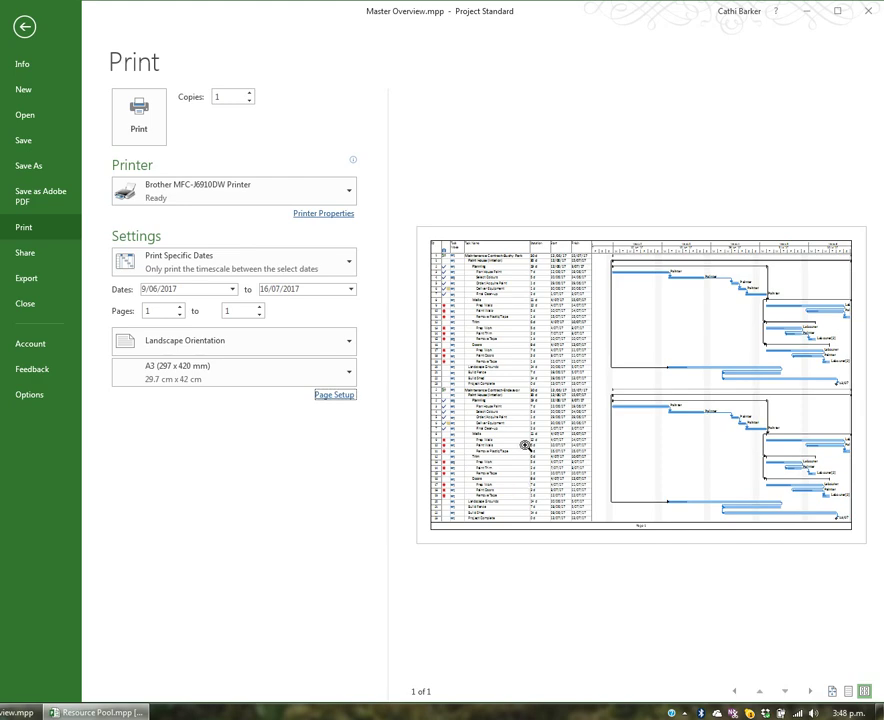
- Zoom the A3 preview in on the task table and back out
left_click(527, 458)
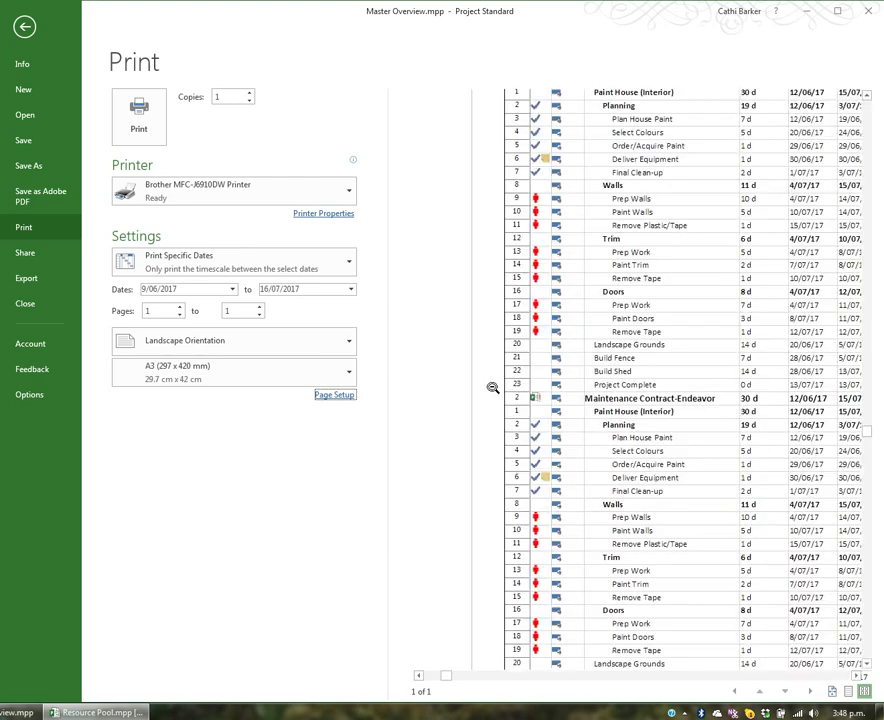
left_click(650, 411)
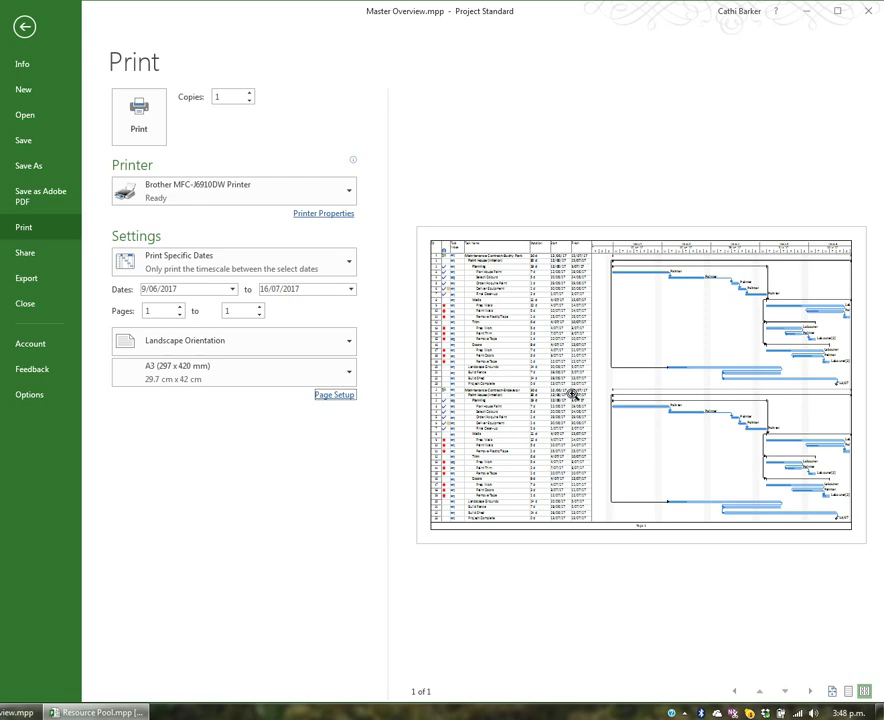
left_click(335, 396)
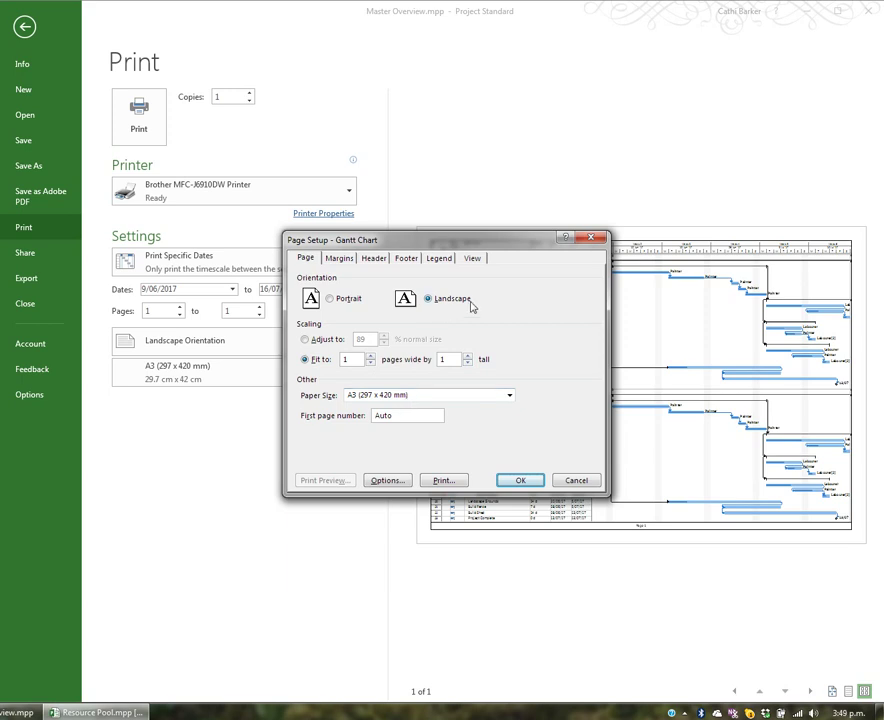
- Set the left and right page margins to 1 cm
left_click(342, 260)
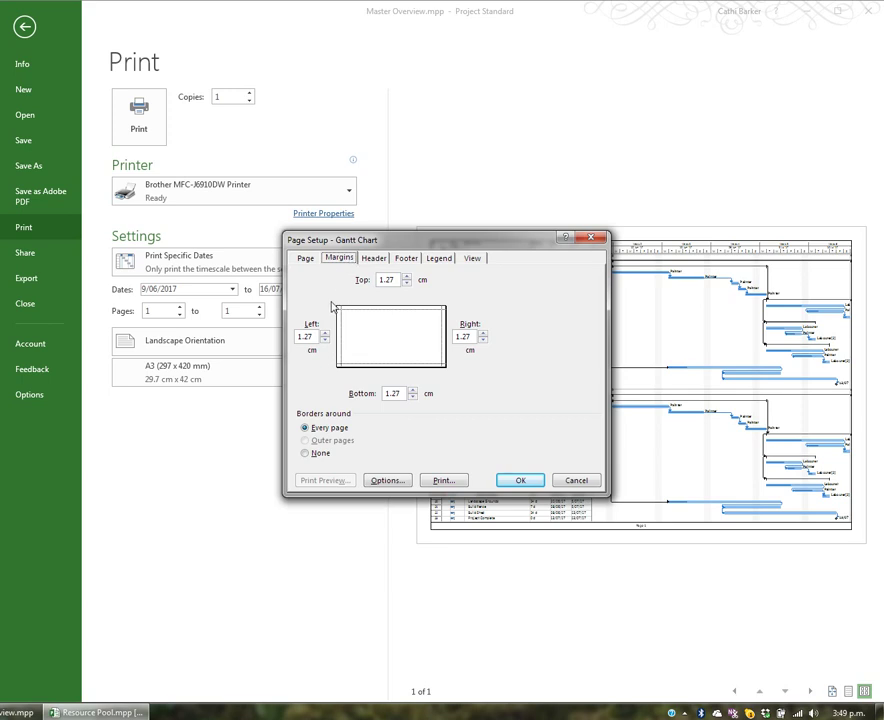
left_click(325, 340)
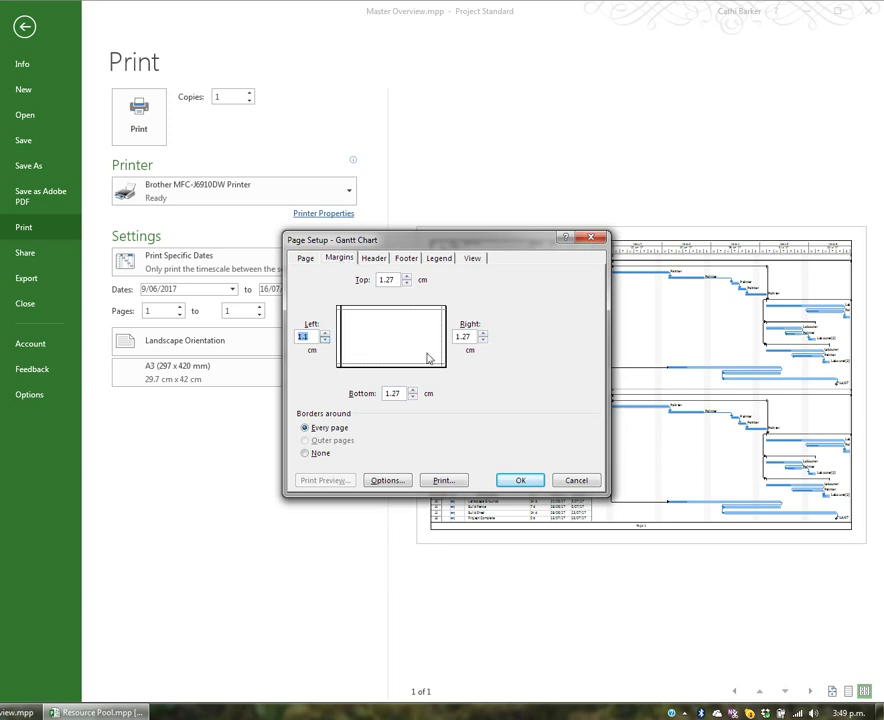
left_click(325, 340)
left_click(483, 341)
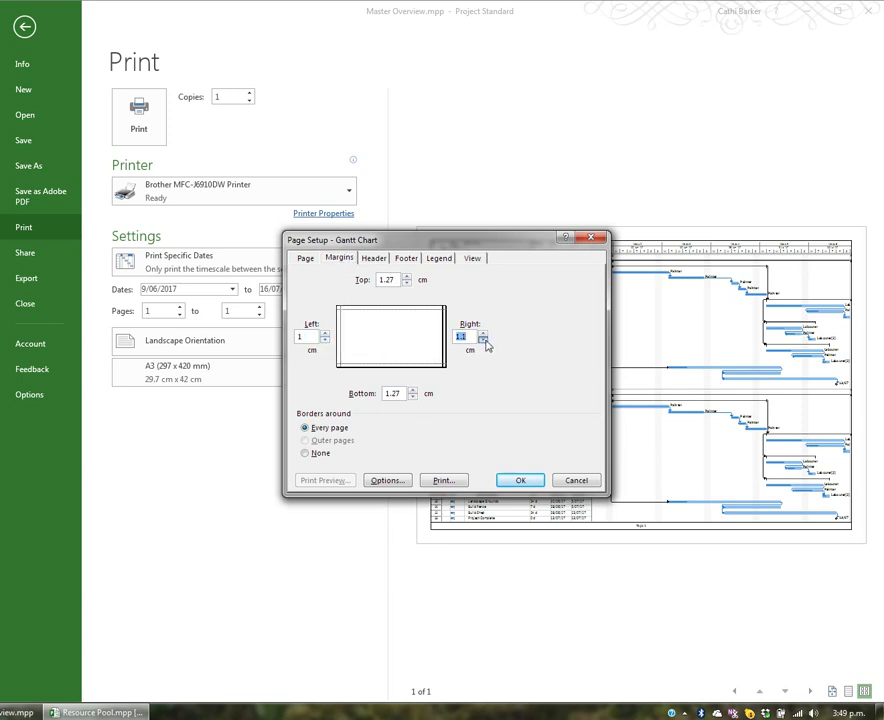
left_click(483, 341)
key("BackSpace")
key("ctrl+z")
left_click(374, 260)
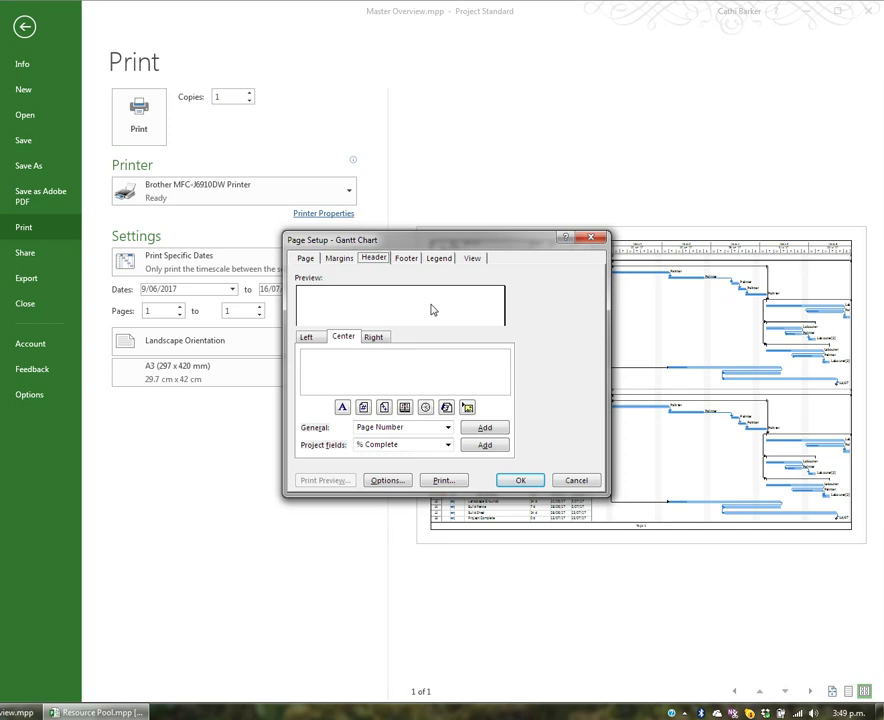
- Add Company Name to the left section of the page header
left_click_drag(474, 245, 529, 314)
left_click(365, 408)
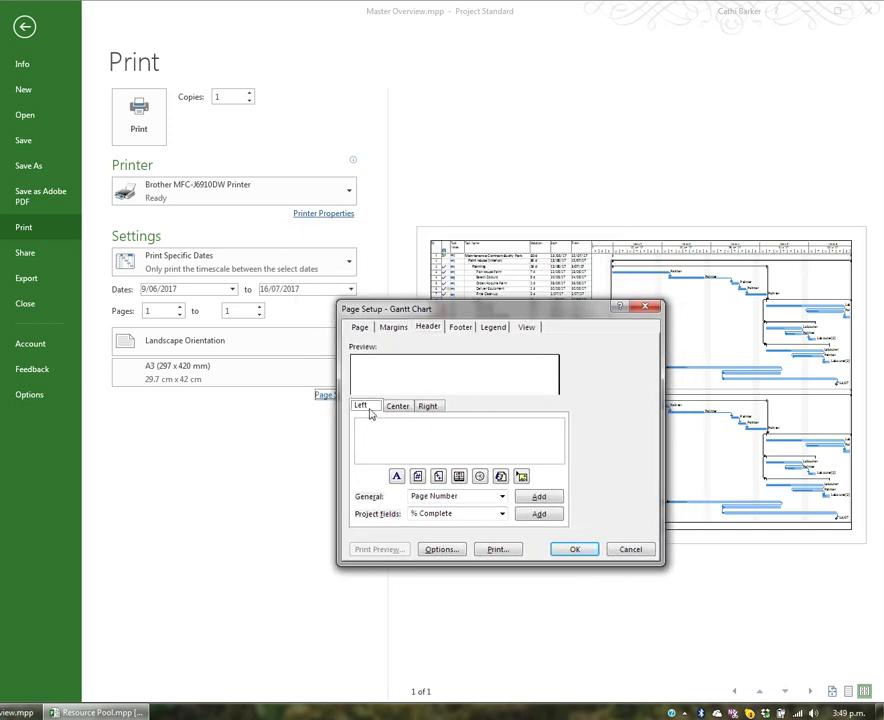
left_click(400, 410)
left_click(428, 407)
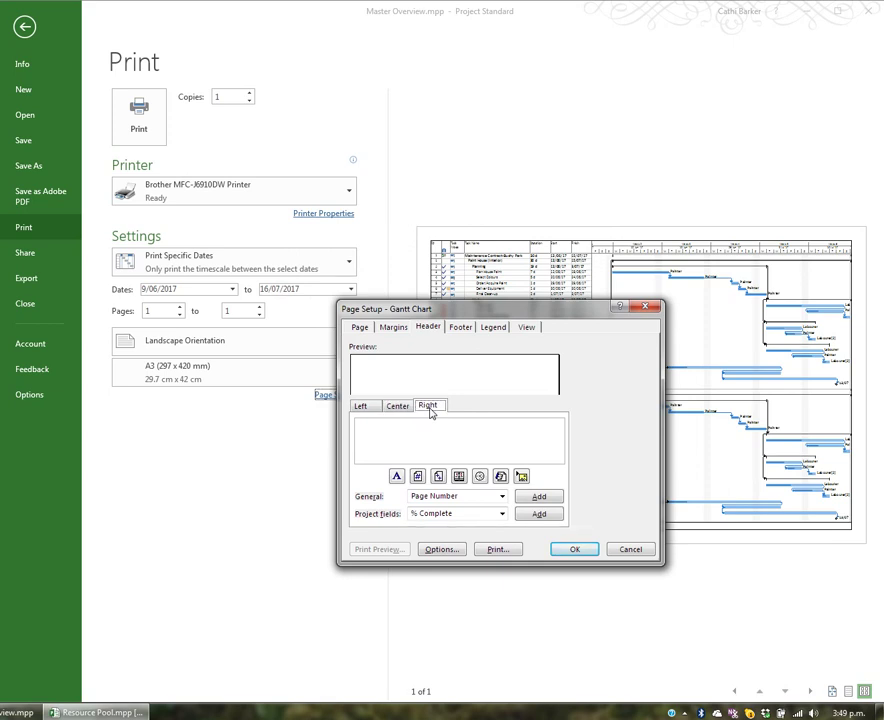
left_click(365, 408)
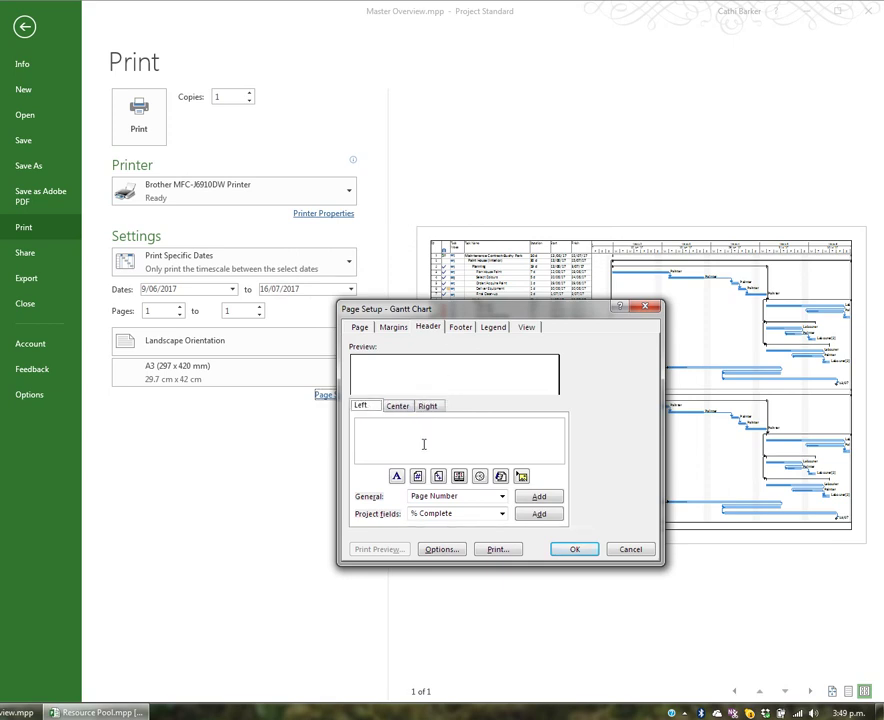
left_click(502, 514)
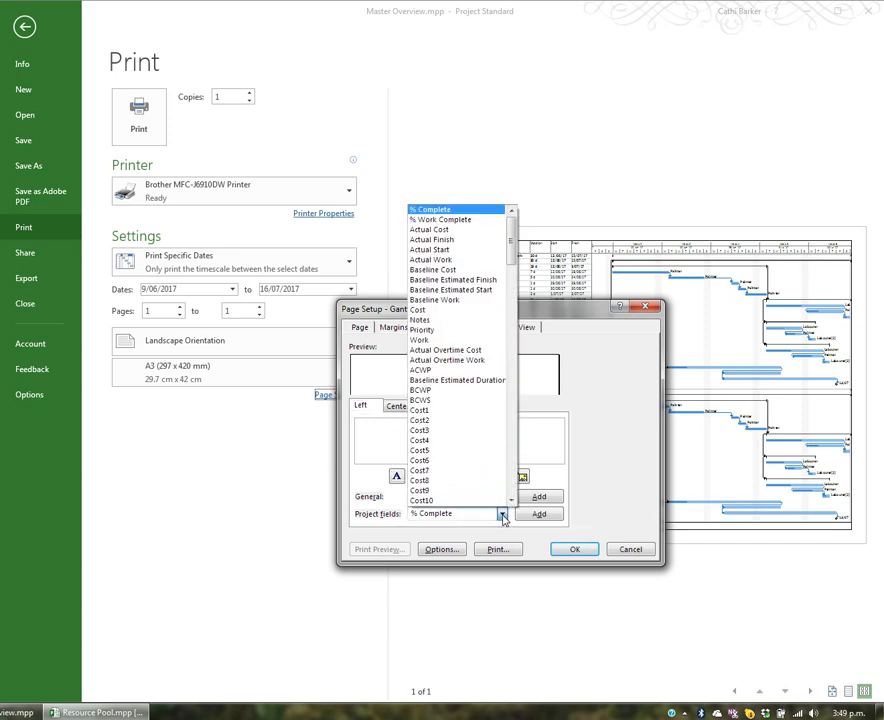
left_click(503, 515)
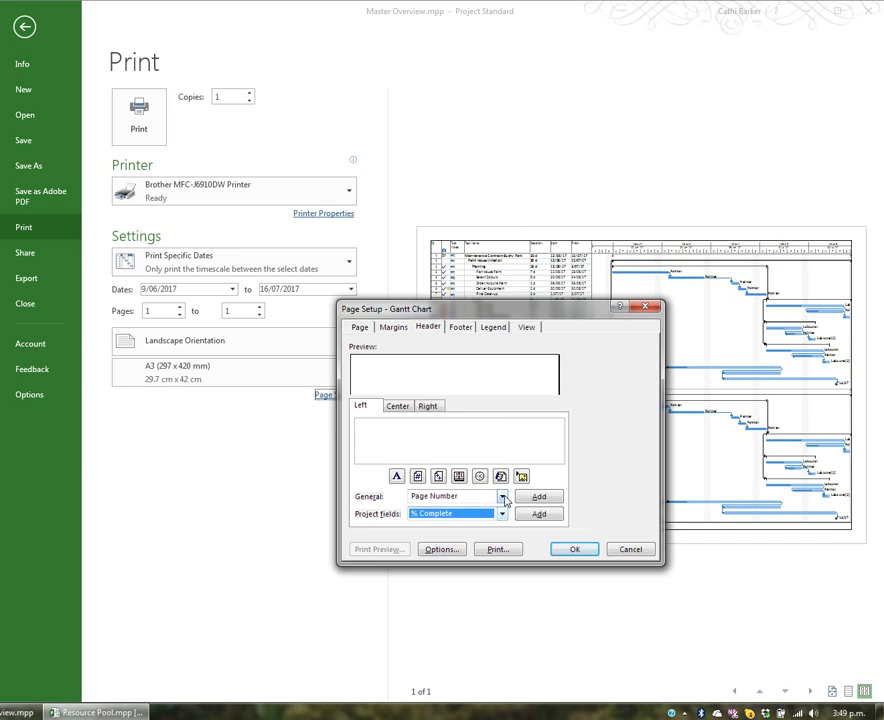
left_click(502, 497)
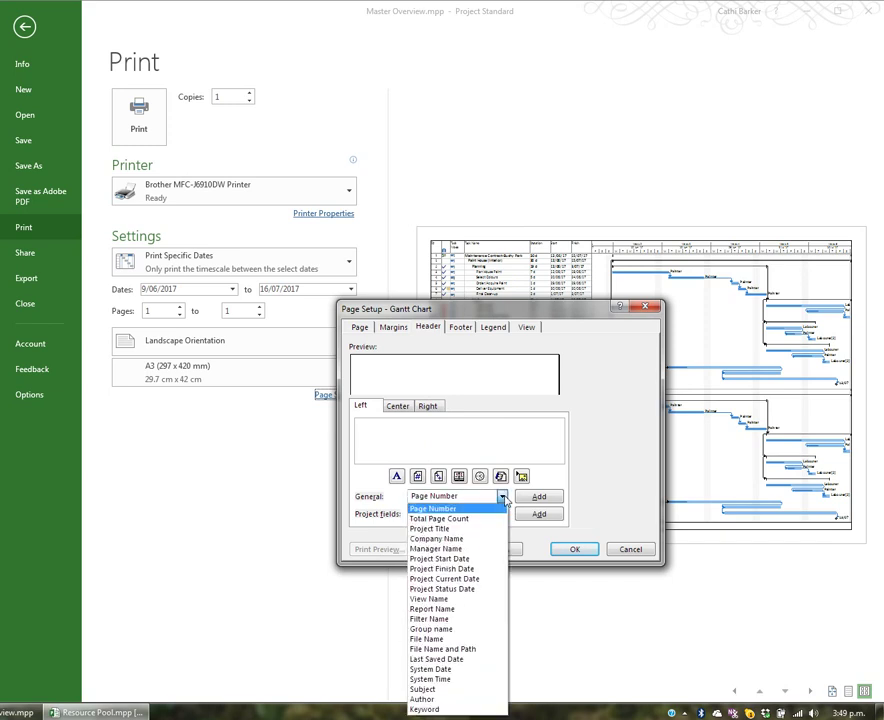
left_click(467, 539)
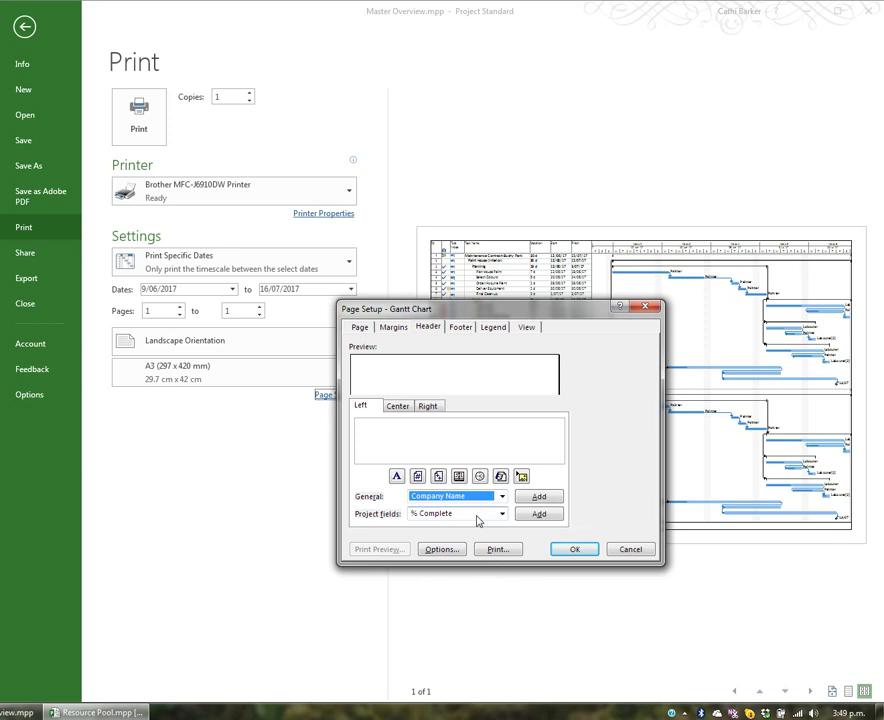
left_click(555, 498)
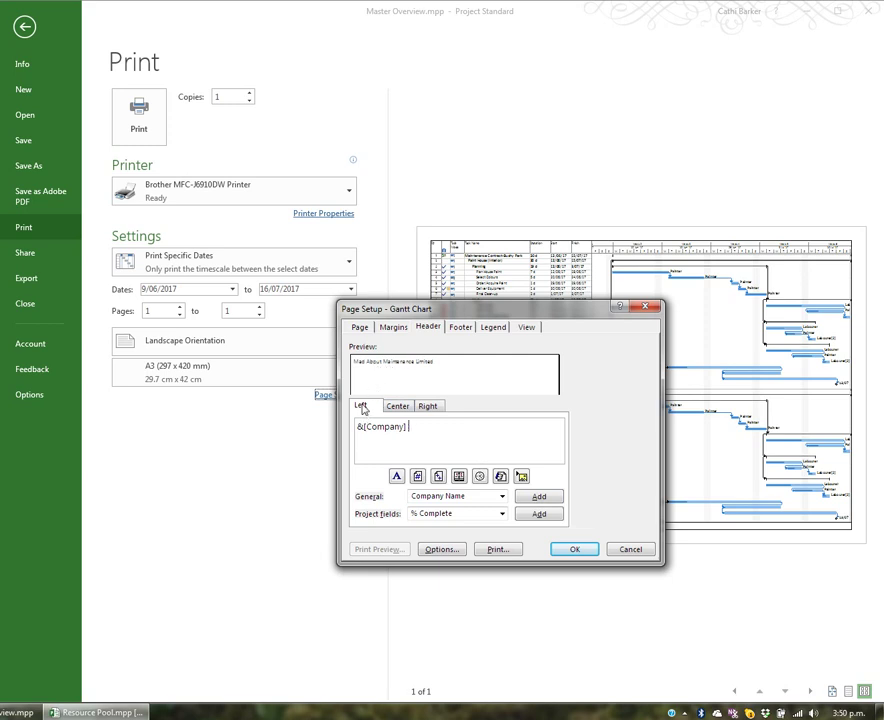
- Add Project Start Date to the right section of the page header
left_click(430, 406)
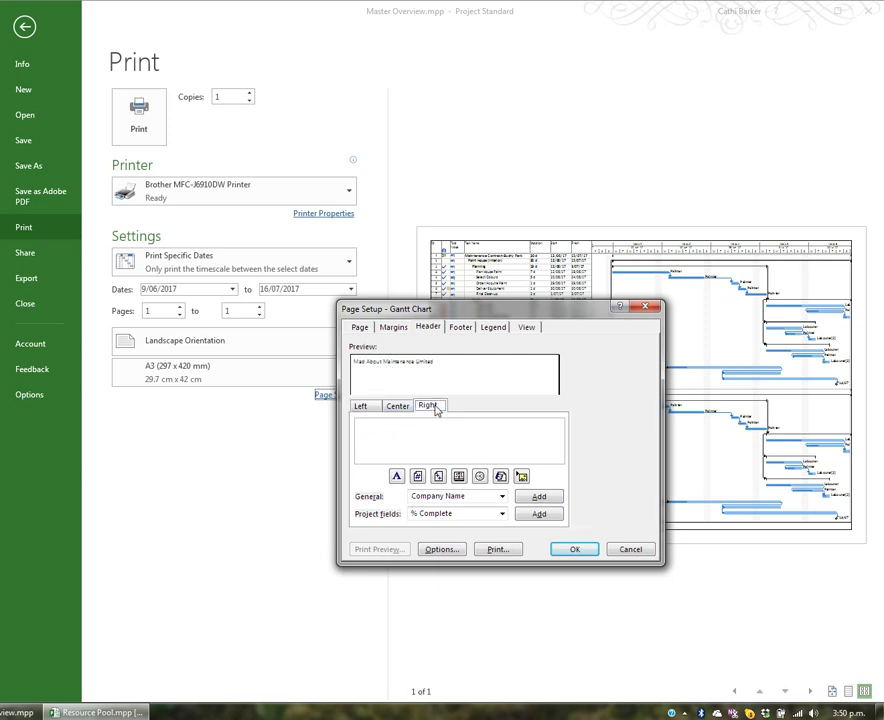
left_click(502, 497)
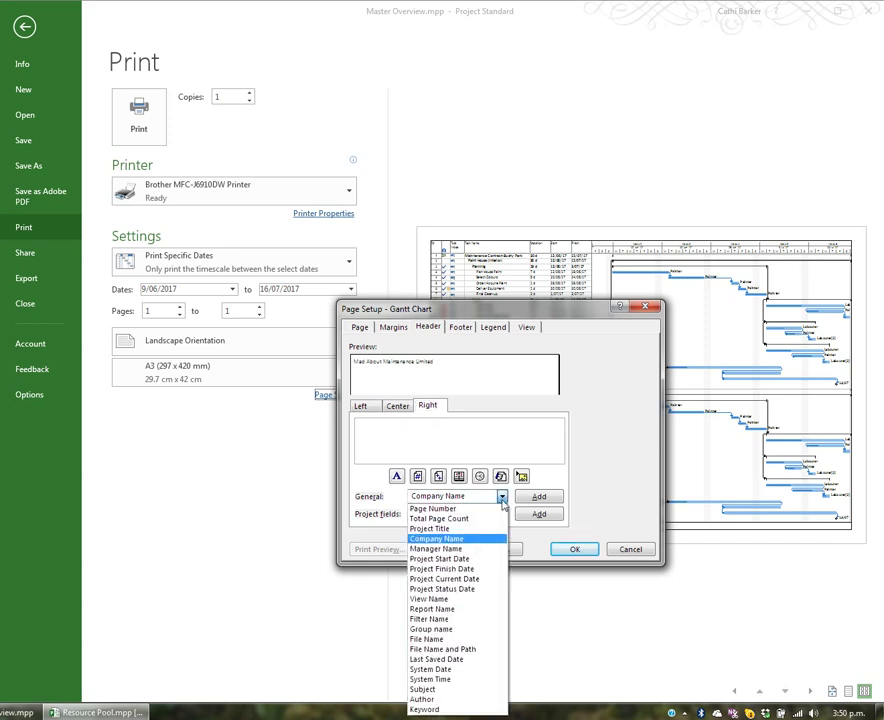
left_click(478, 558)
left_click(537, 497)
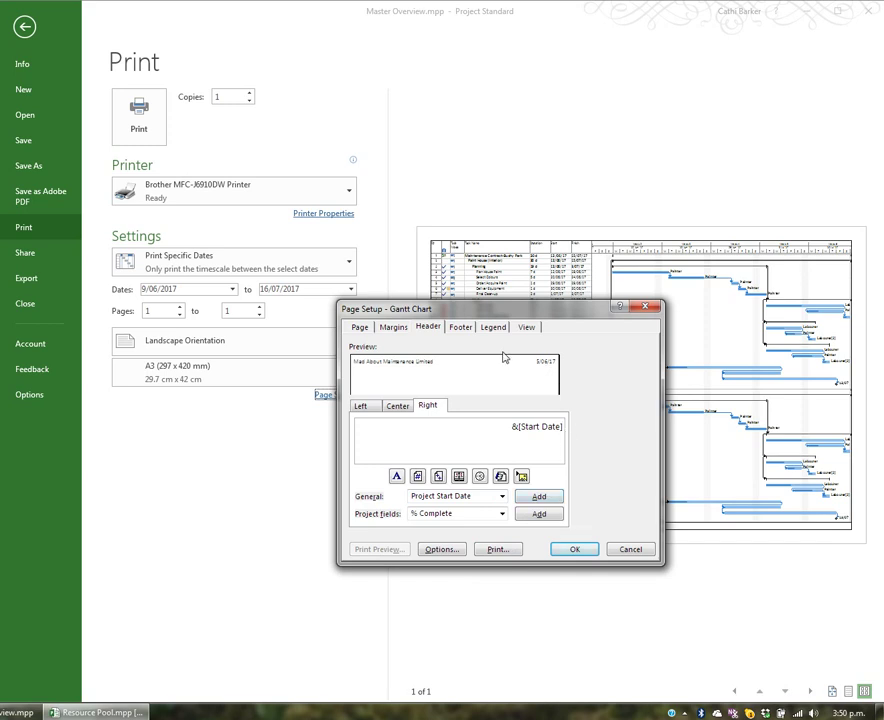
left_click(459, 328)
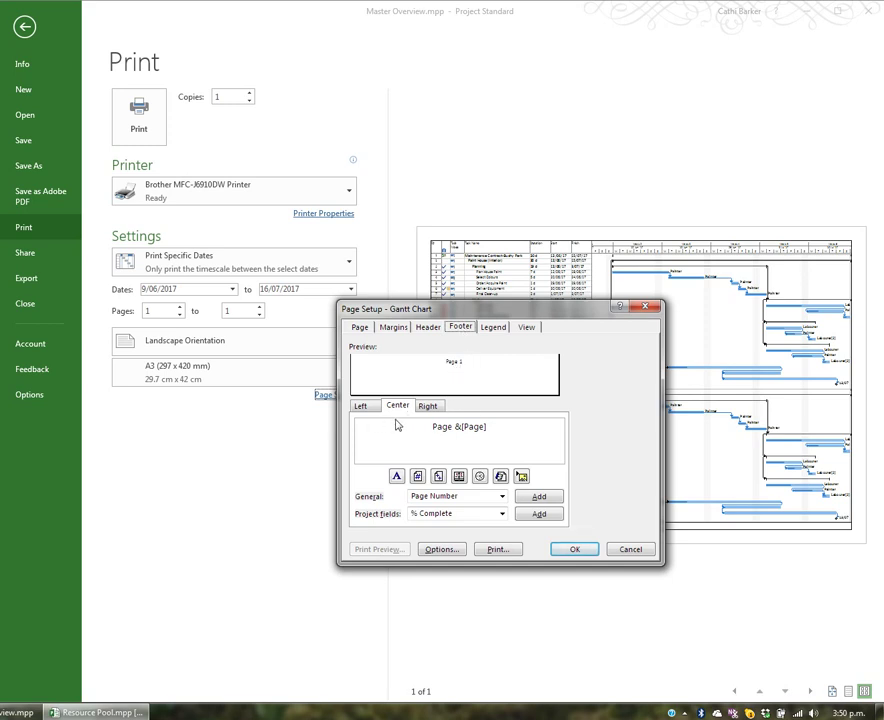
- Clear the centre footer and make the left footer read 'Page [page] of [total pages]'
left_click_drag(509, 426, 399, 426)
key("Delete")
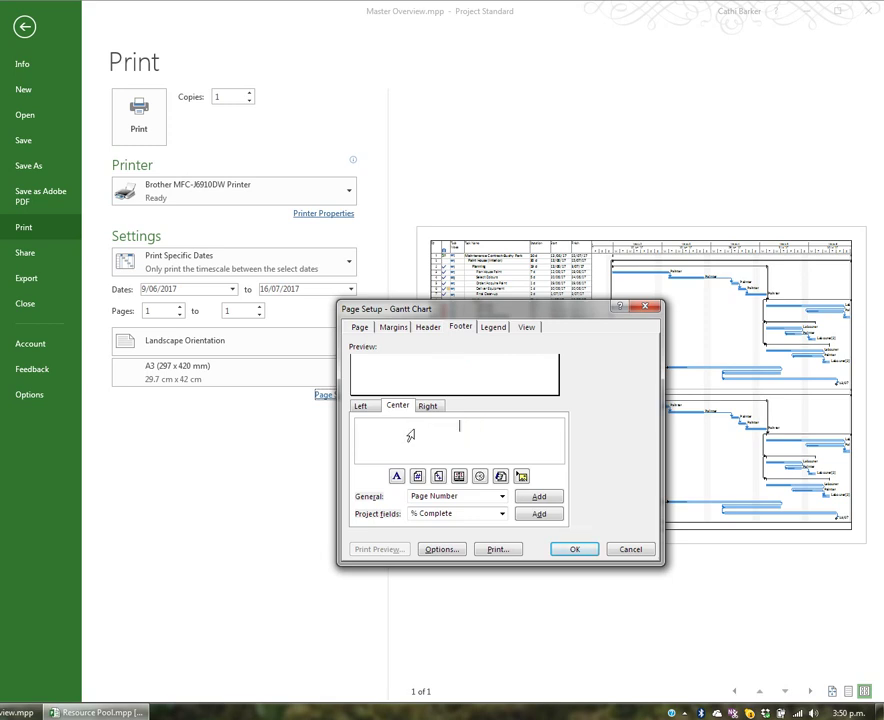
left_click(364, 407)
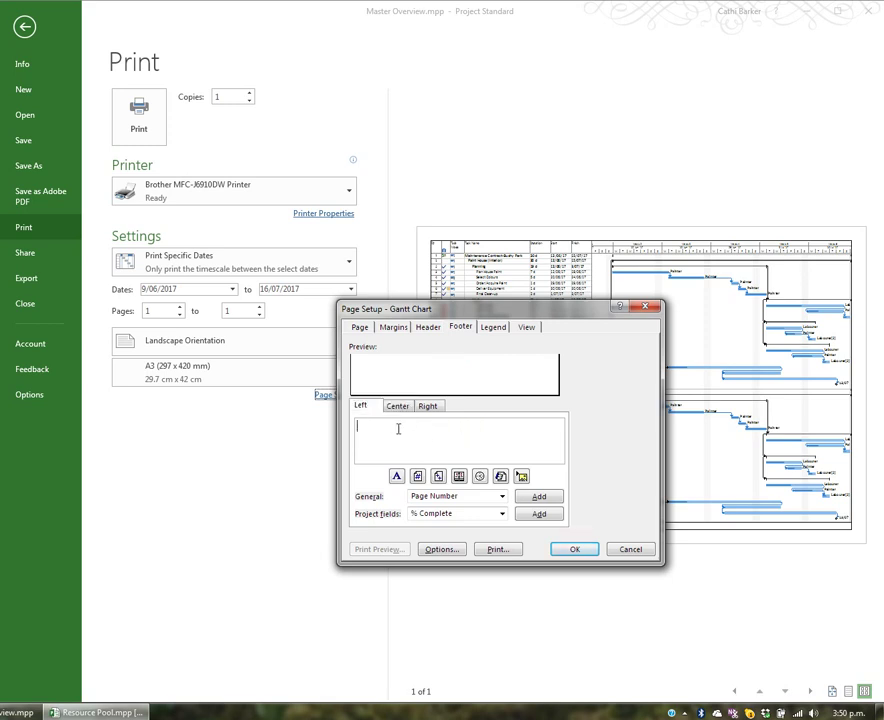
left_click(477, 430)
type("Page")
left_click(419, 477)
type("of")
left_click(439, 477)
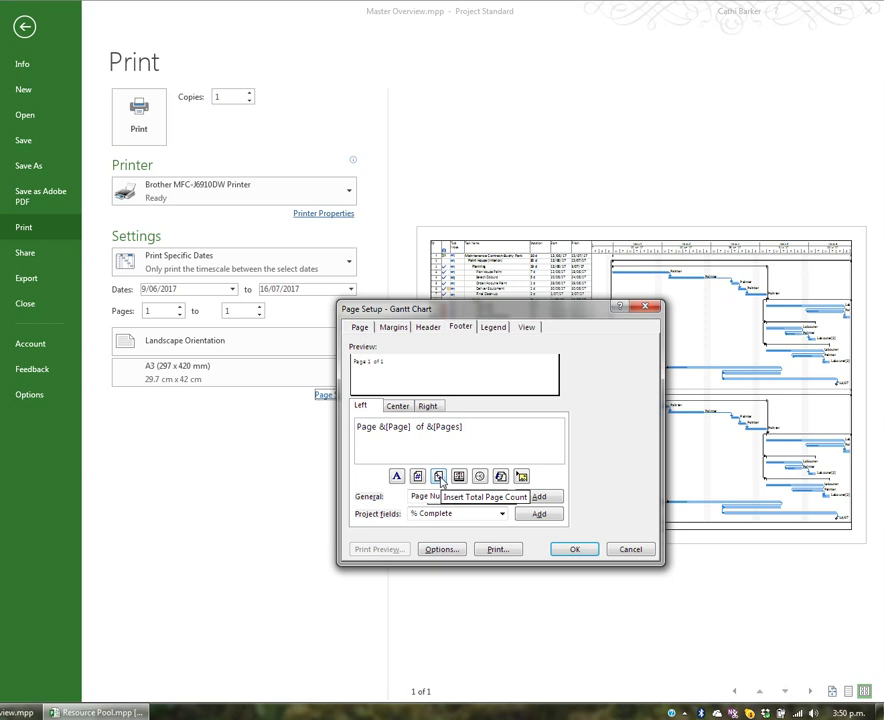
- Put the file name in the right footer and 'Printed' with date and time centred
left_click(430, 406)
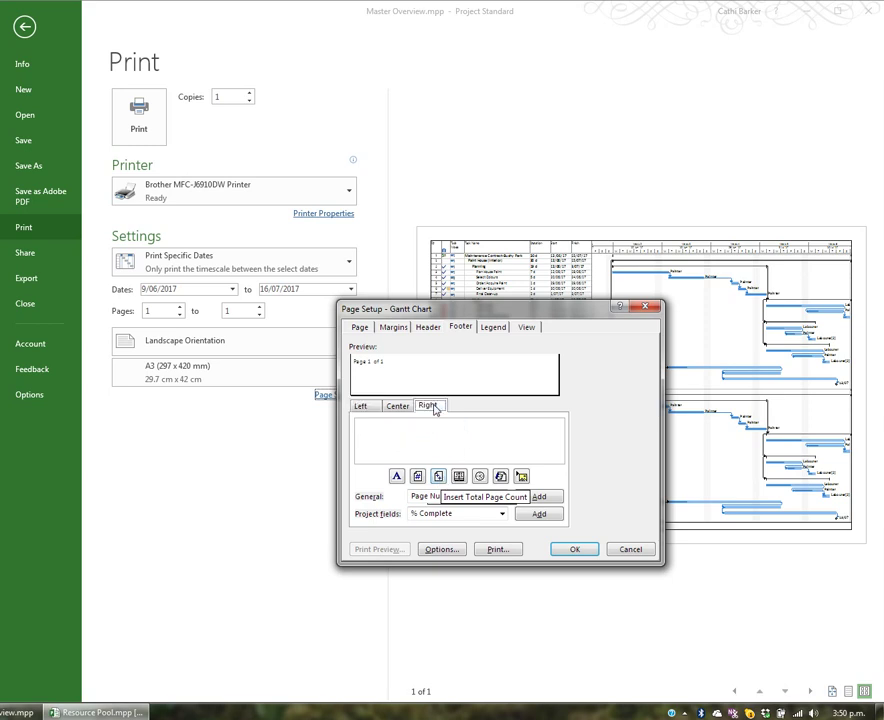
left_click(500, 478)
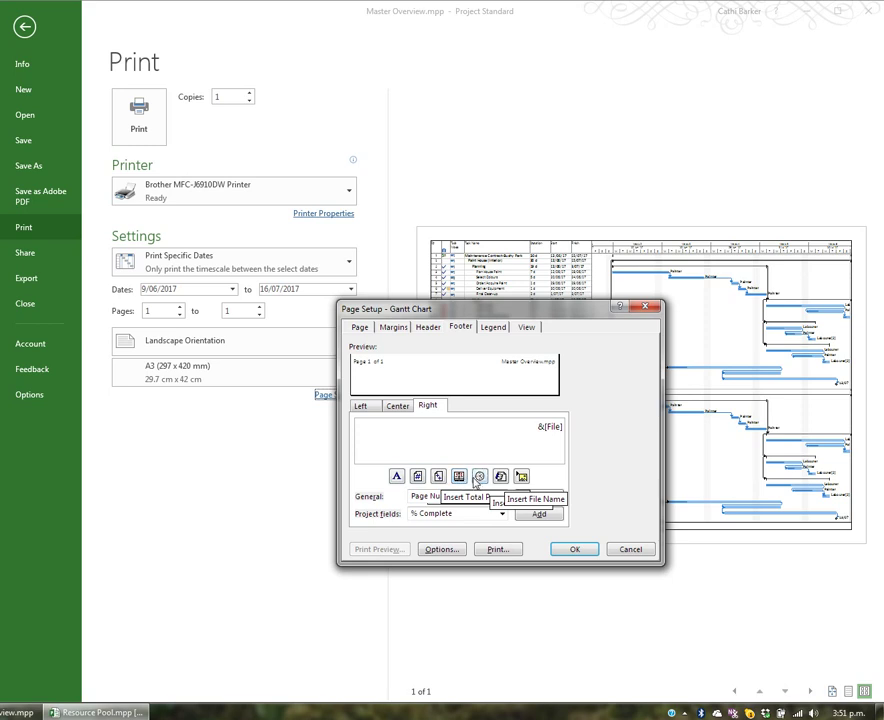
left_click(399, 406)
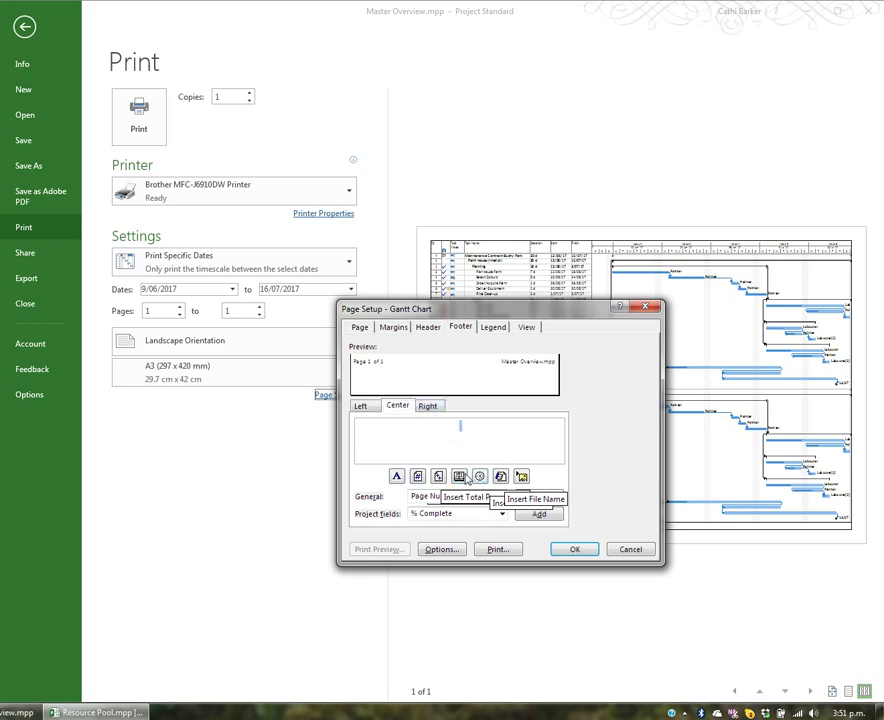
type("Printed")
left_click(459, 476)
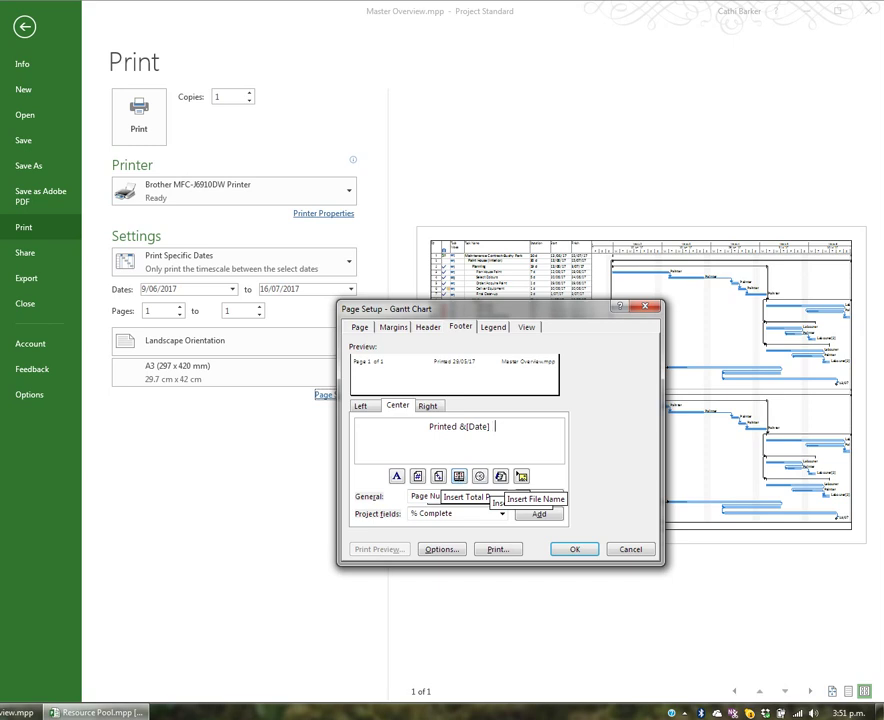
left_click(479, 476)
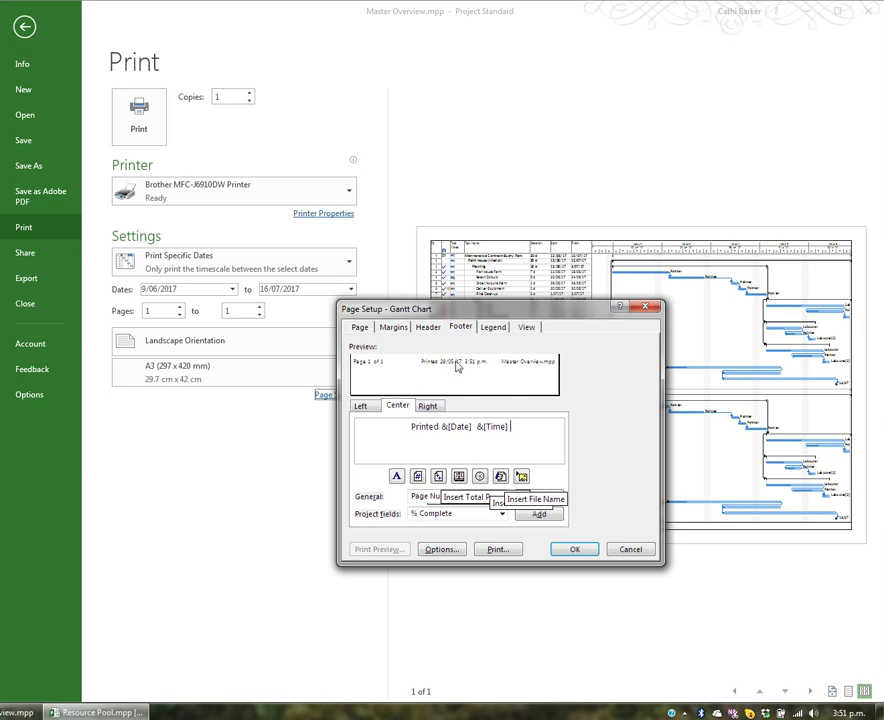
left_click(361, 407)
left_click(396, 407)
left_click(428, 407)
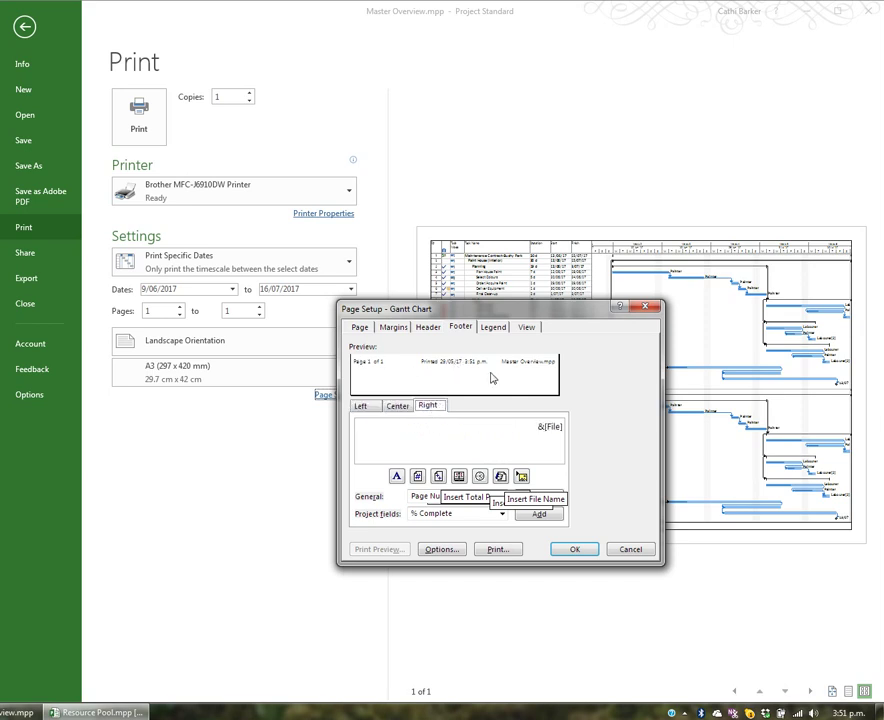
- Prefix the right header's start date with 'Project Starts' and apply the page setup
left_click(429, 328)
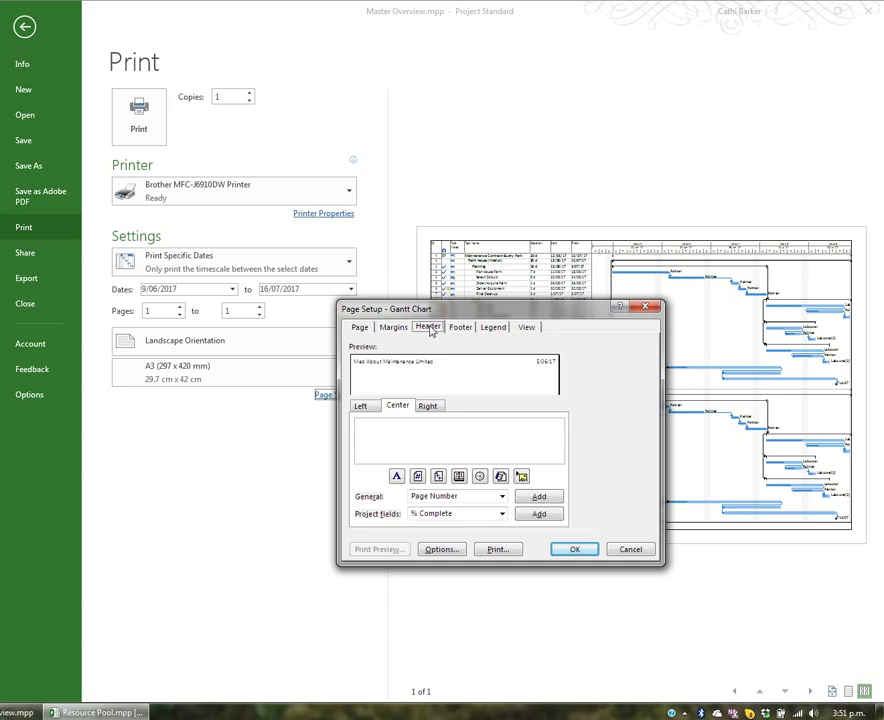
left_click(363, 407)
left_click(400, 407)
left_click(430, 407)
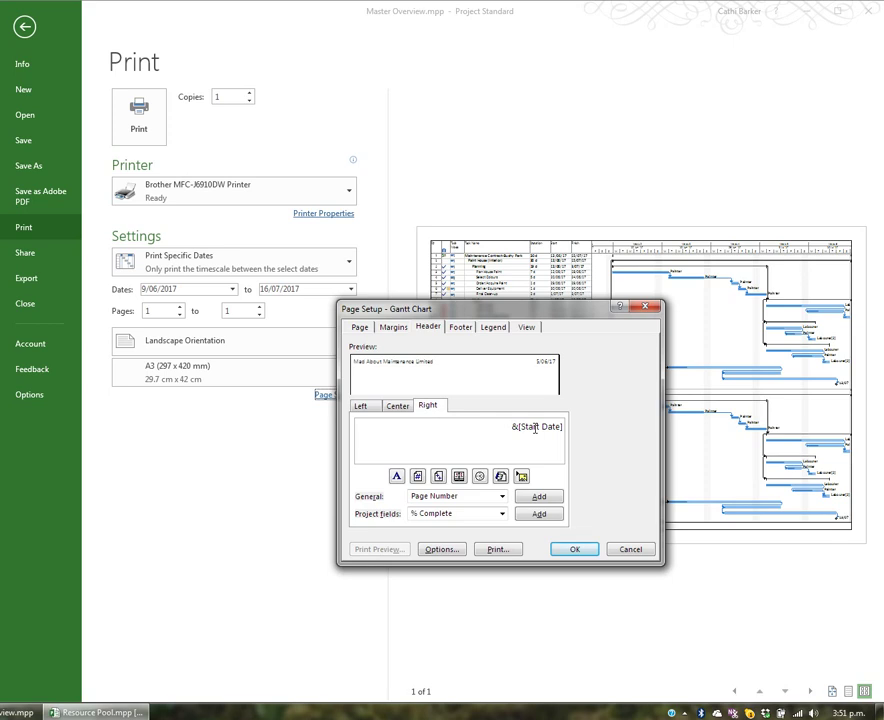
type("Project Starts")
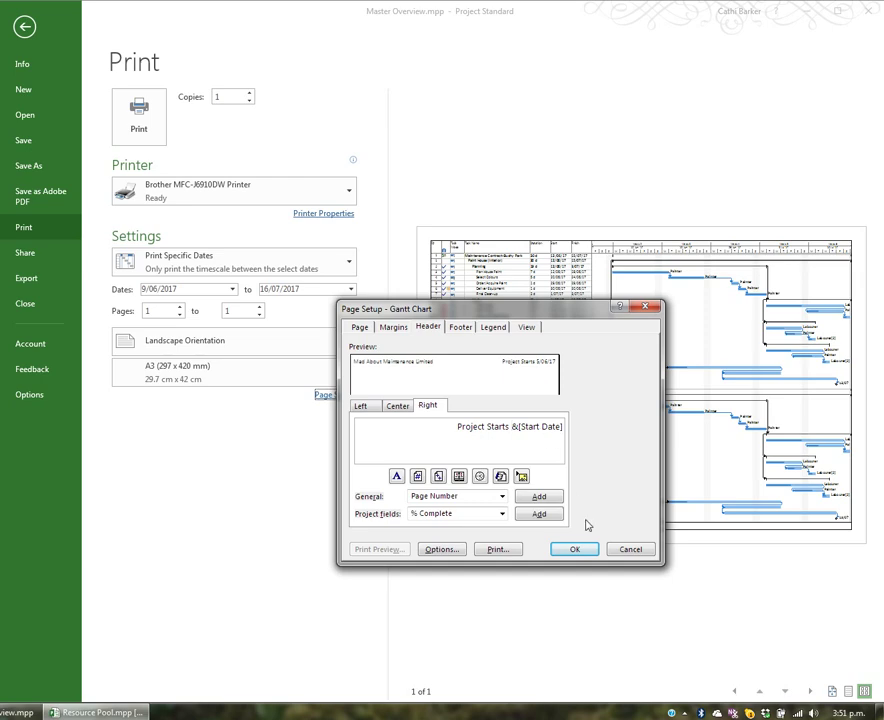
left_click(575, 549)
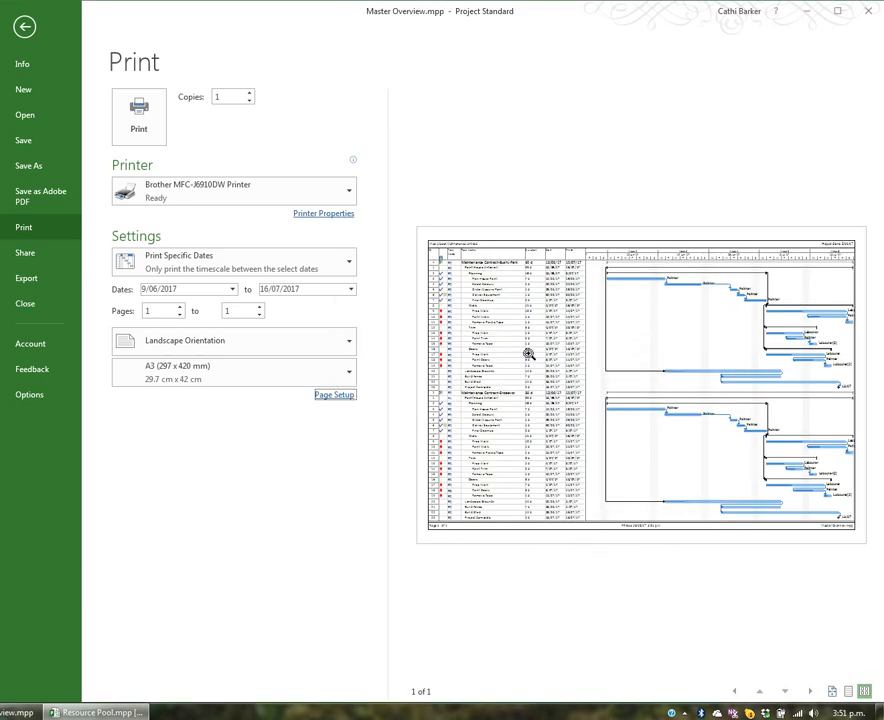
- Zoom into each preview corner and the bottom middle to verify header and footer, then reopen Page Setup
left_click(444, 246)
left_click(541, 186)
left_click(854, 252)
left_click(760, 205)
left_click(843, 525)
left_click(757, 566)
left_click(652, 530)
left_click(646, 569)
left_click(442, 524)
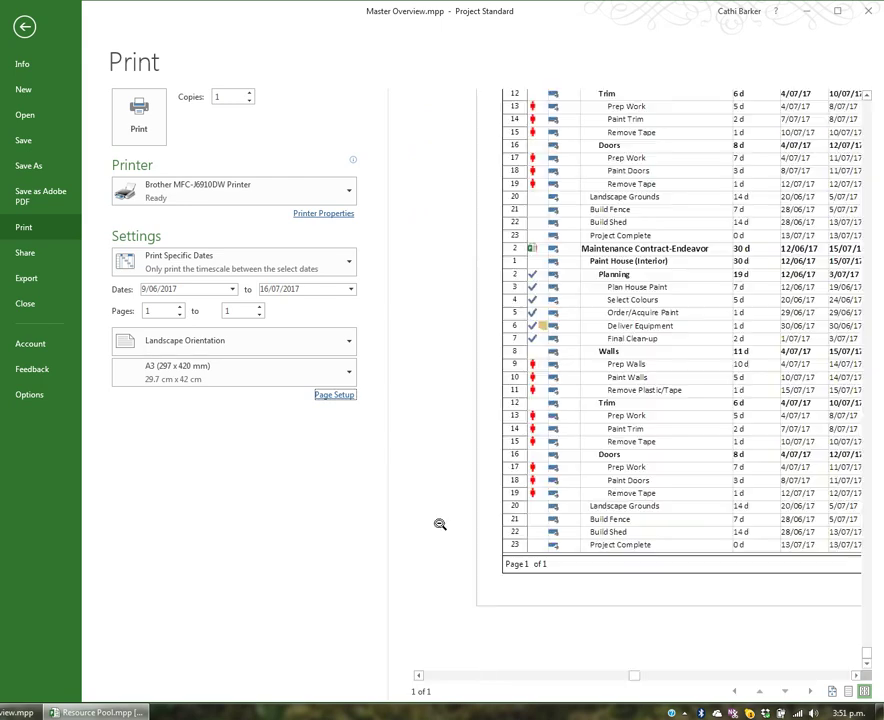
left_click(551, 507)
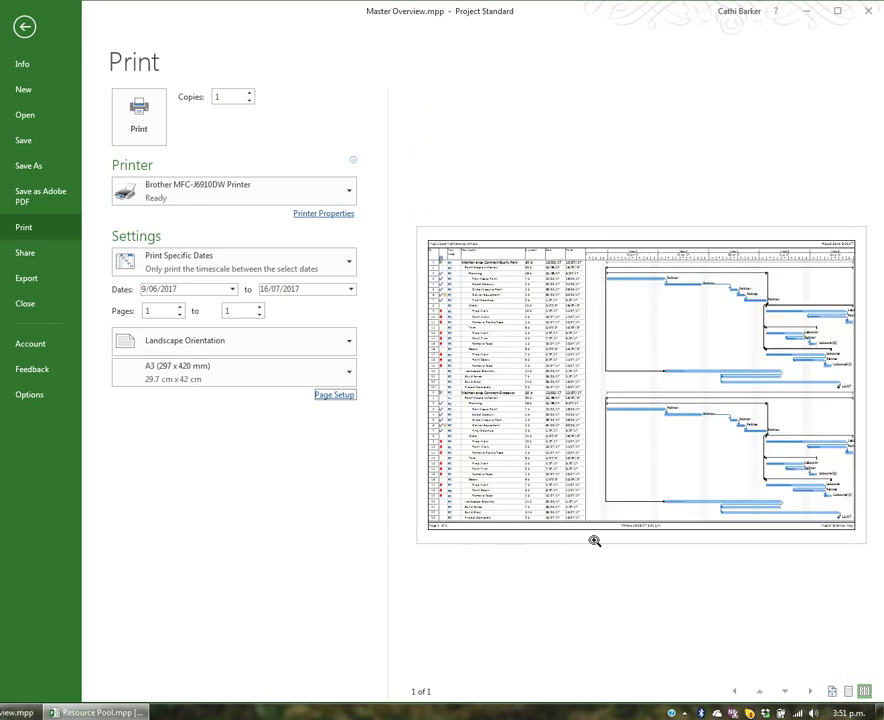
left_click(332, 396)
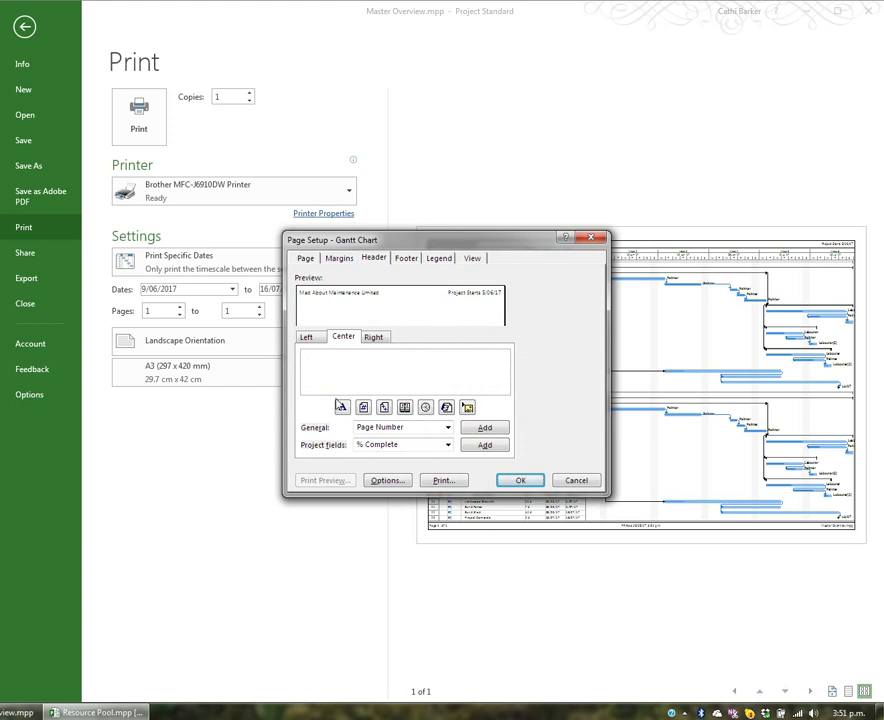
- Keep the legend at None, print only the first 3 columns, and exclude blank pages
left_click(438, 258)
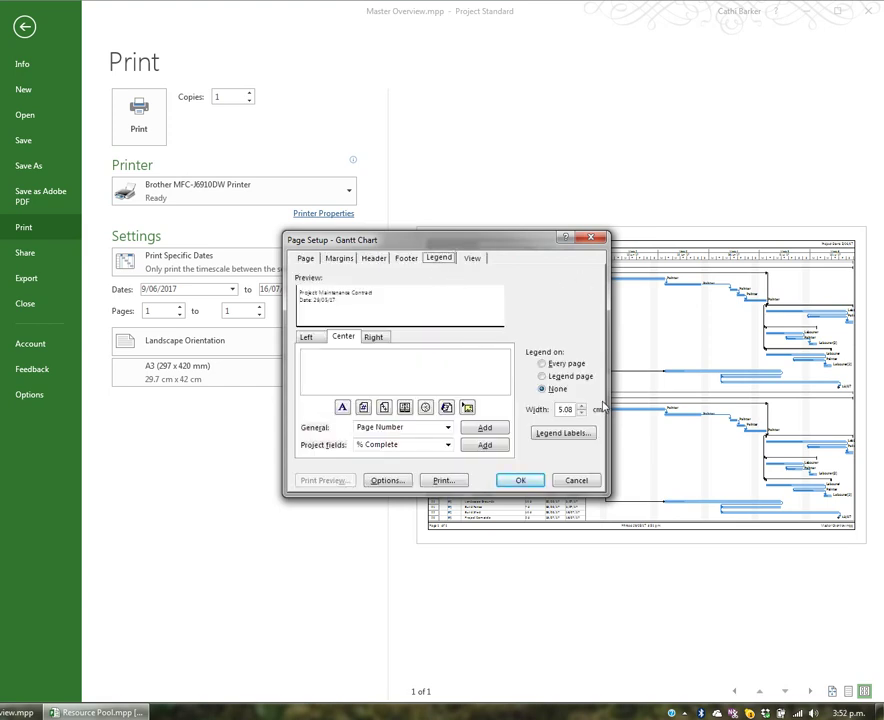
left_click(474, 258)
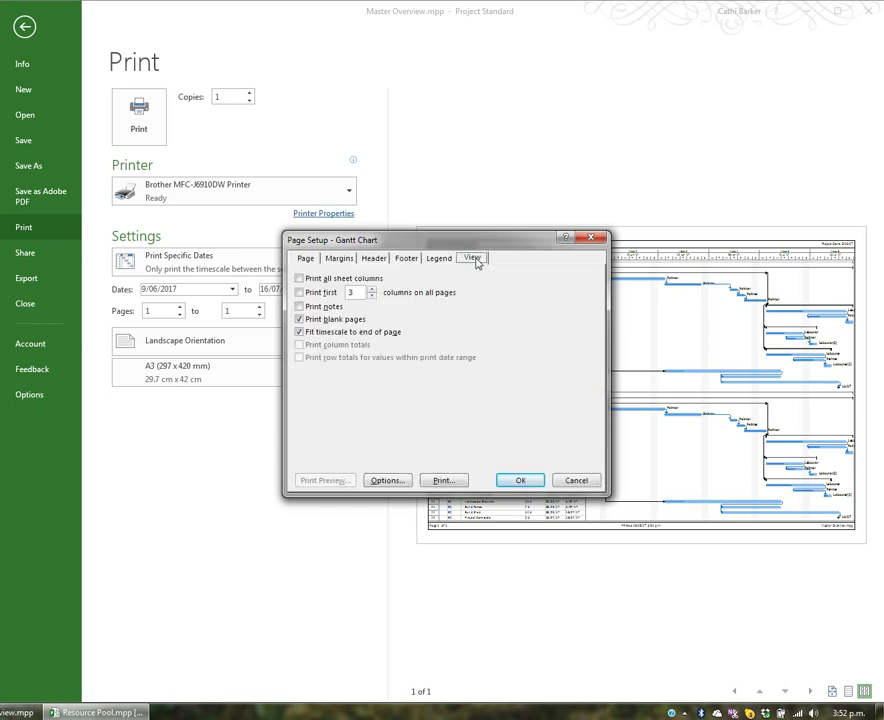
left_click(338, 283)
left_click(318, 320)
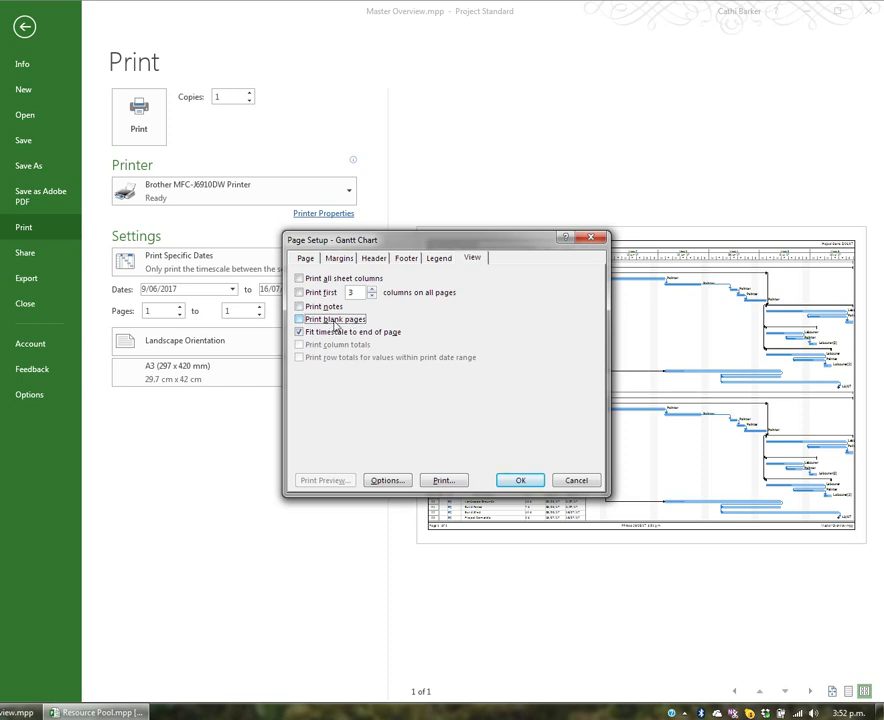
left_click(522, 484)
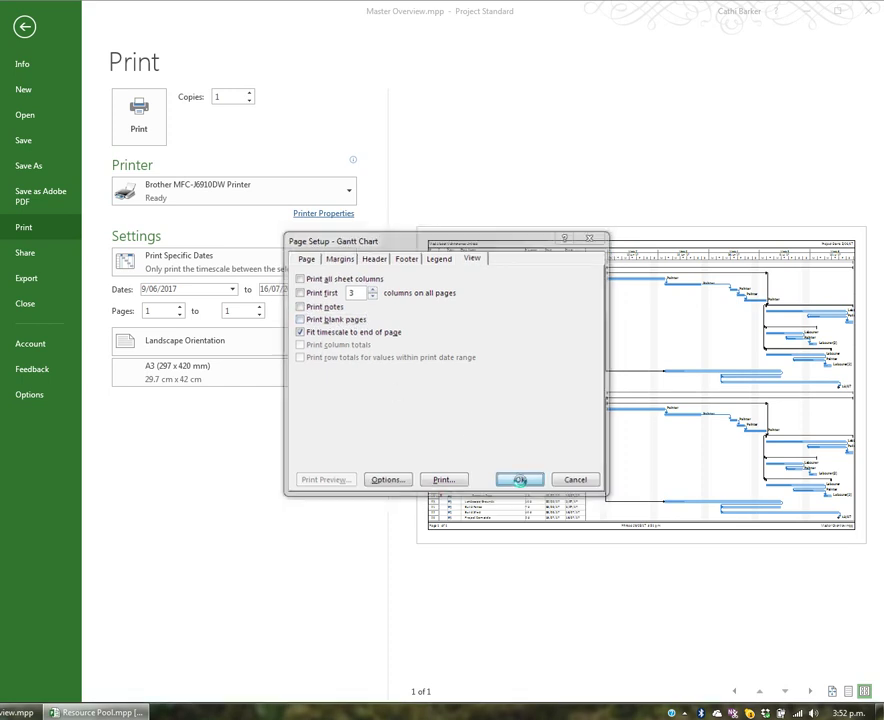